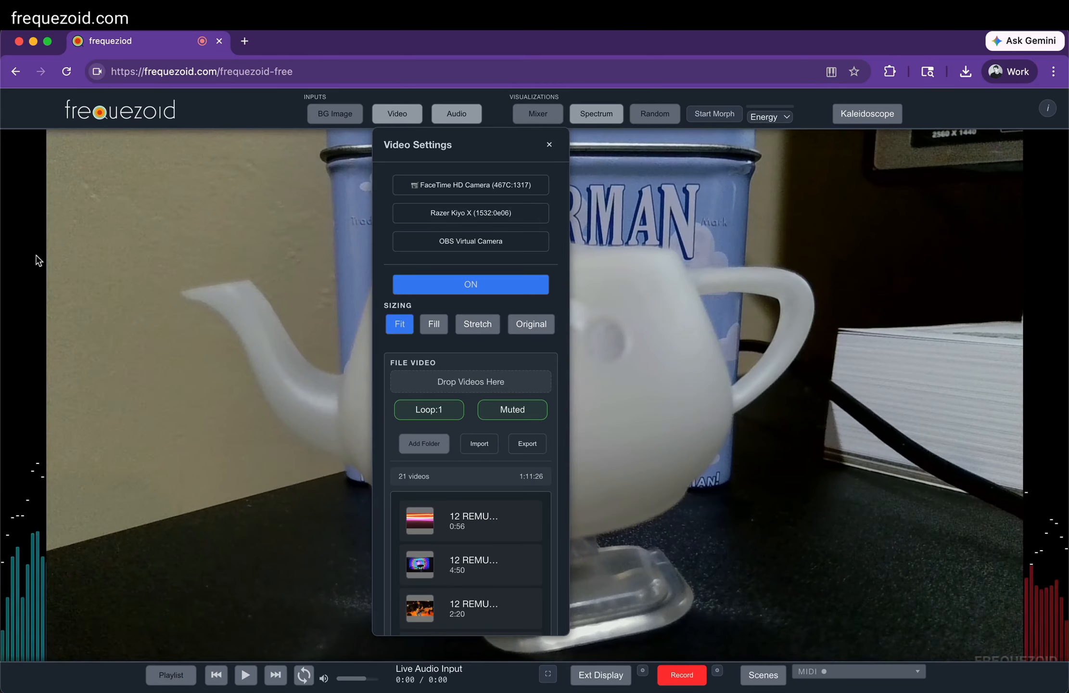
Compare the Stretch, Original and Fit sizing modes for the camera video, keep Fill, and close the video settings
{"action": "left_click", "coordinate": [442, 326]}
{"action": "left_click", "coordinate": [486, 328]}
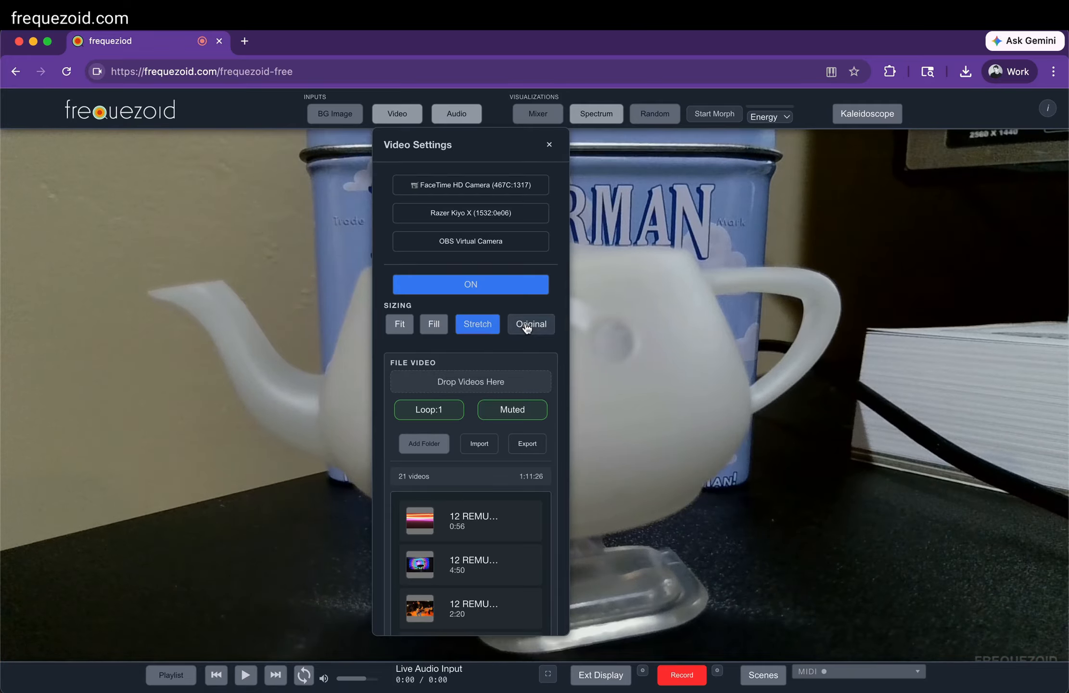
{"action": "left_click", "coordinate": [529, 326]}
{"action": "left_click", "coordinate": [398, 327]}
{"action": "left_click", "coordinate": [426, 328]}
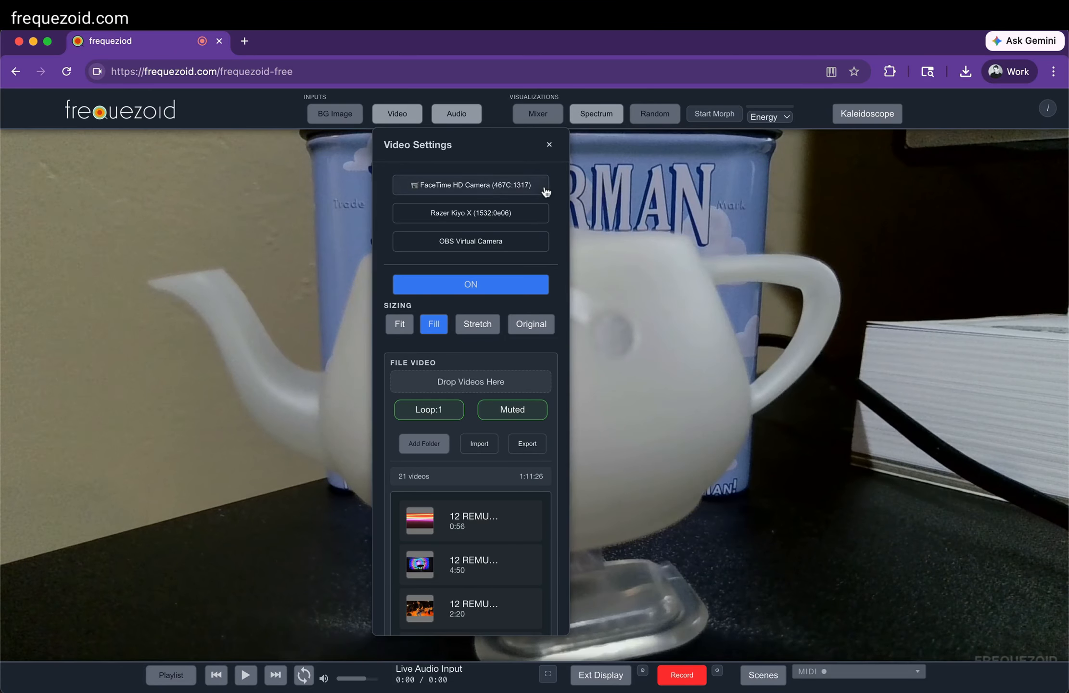
{"action": "left_click", "coordinate": [549, 144]}
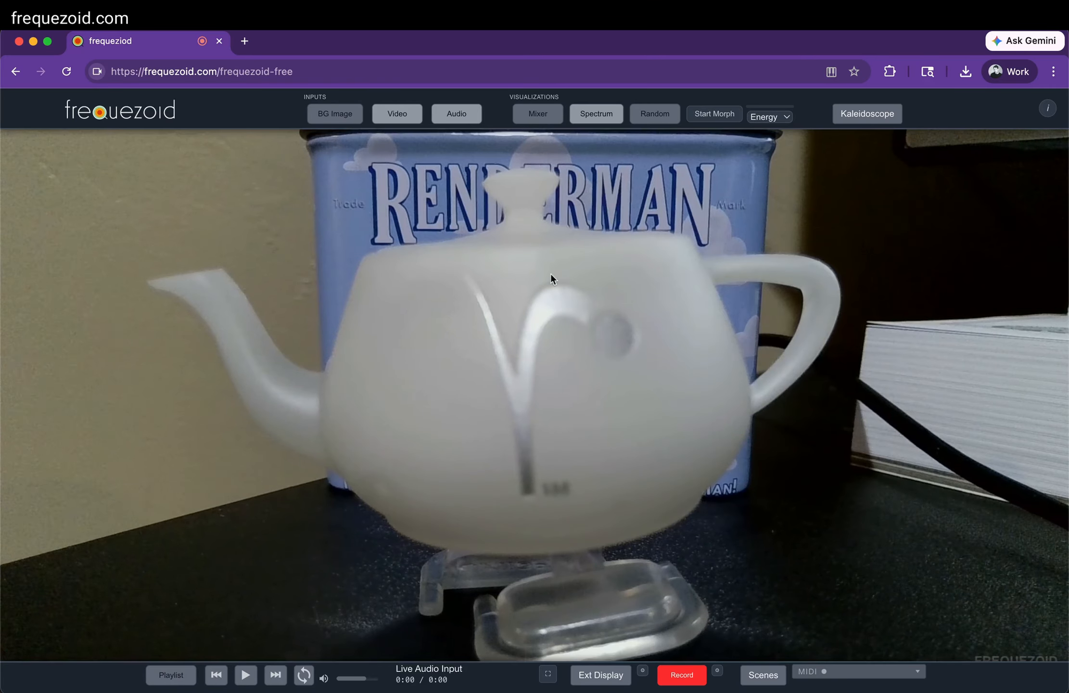
Open the mixer and move the Video Input channel so it sits before Spectrum
{"action": "left_click", "coordinate": [538, 114]}
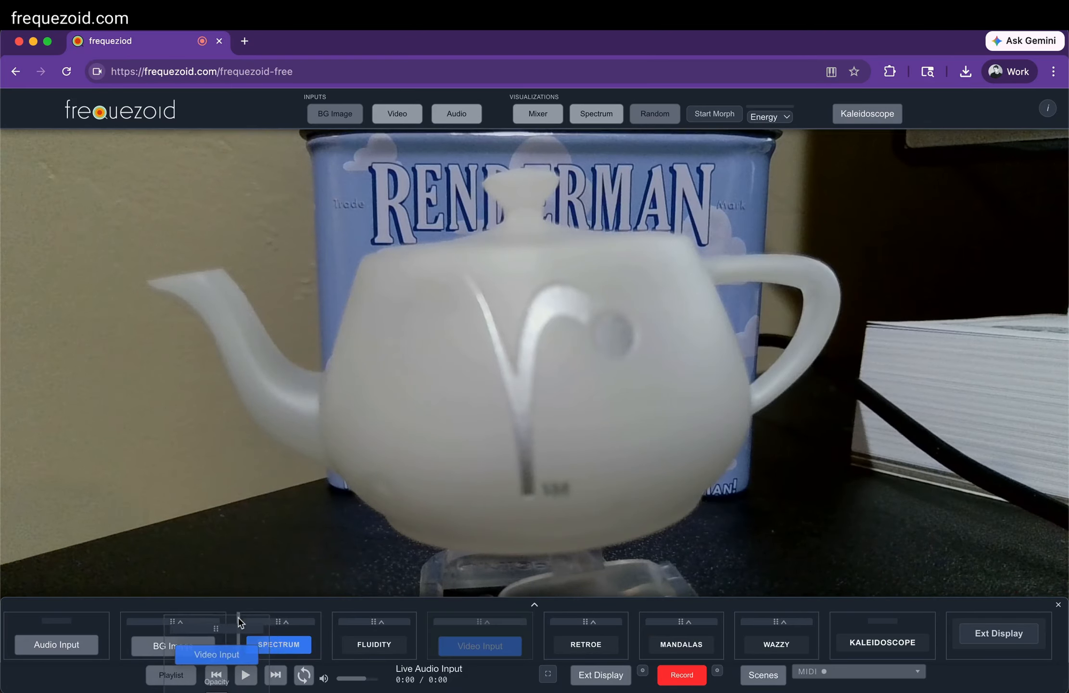
{"action": "left_click_drag", "start_coordinate": [240, 622], "coordinate": [240, 625]}
Examine the input and visualization channels in the full mixer, including Wazzy's controls and presets, and return to the compact mixer
{"action": "left_click", "coordinate": [534, 604]}
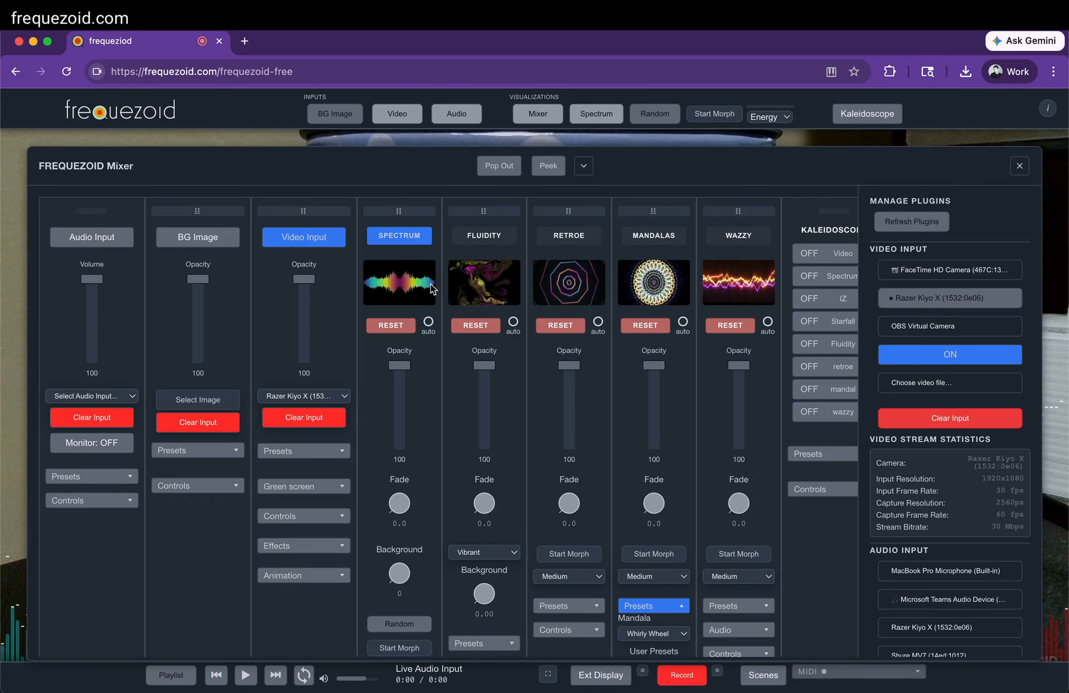
{"action": "scroll", "coordinate": [734, 443], "scroll_direction": "down", "scroll_amount": 5}
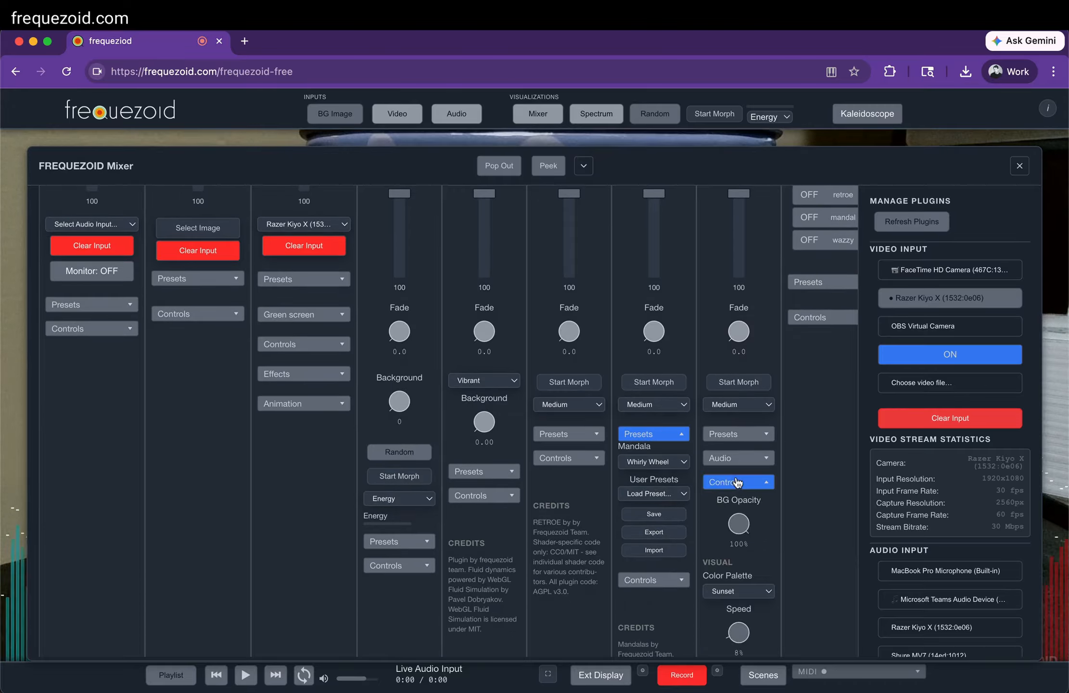
{"action": "scroll", "coordinate": [737, 481], "scroll_direction": "down", "scroll_amount": 15}
{"action": "scroll", "coordinate": [736, 477], "scroll_direction": "up", "scroll_amount": 10}
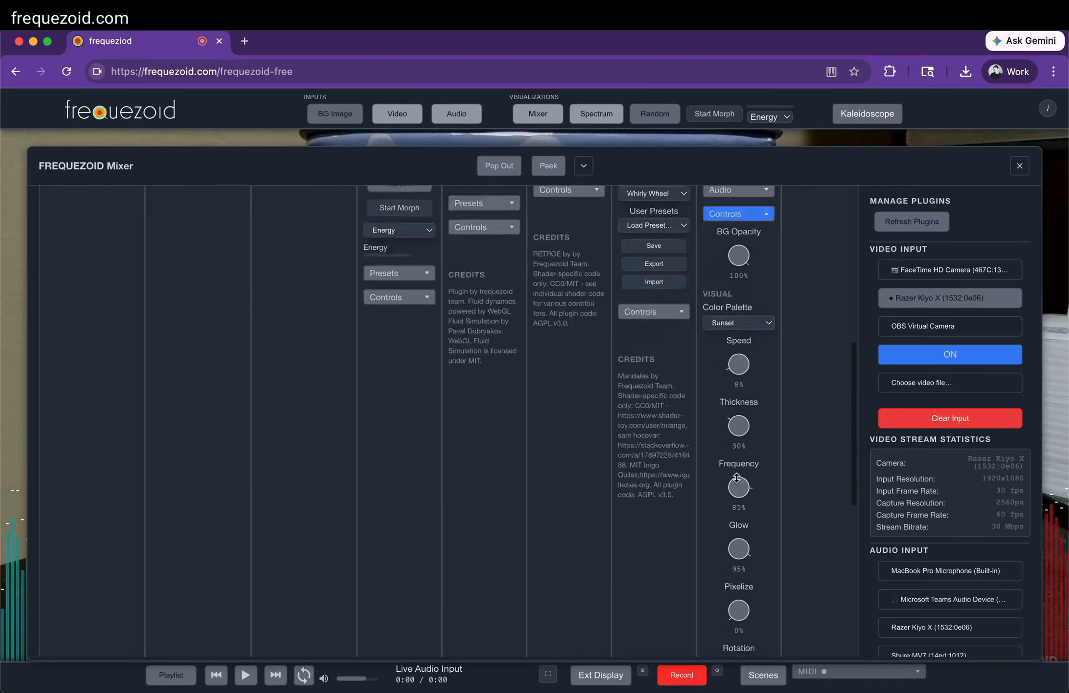
{"action": "scroll", "coordinate": [736, 477], "scroll_direction": "up", "scroll_amount": 12}
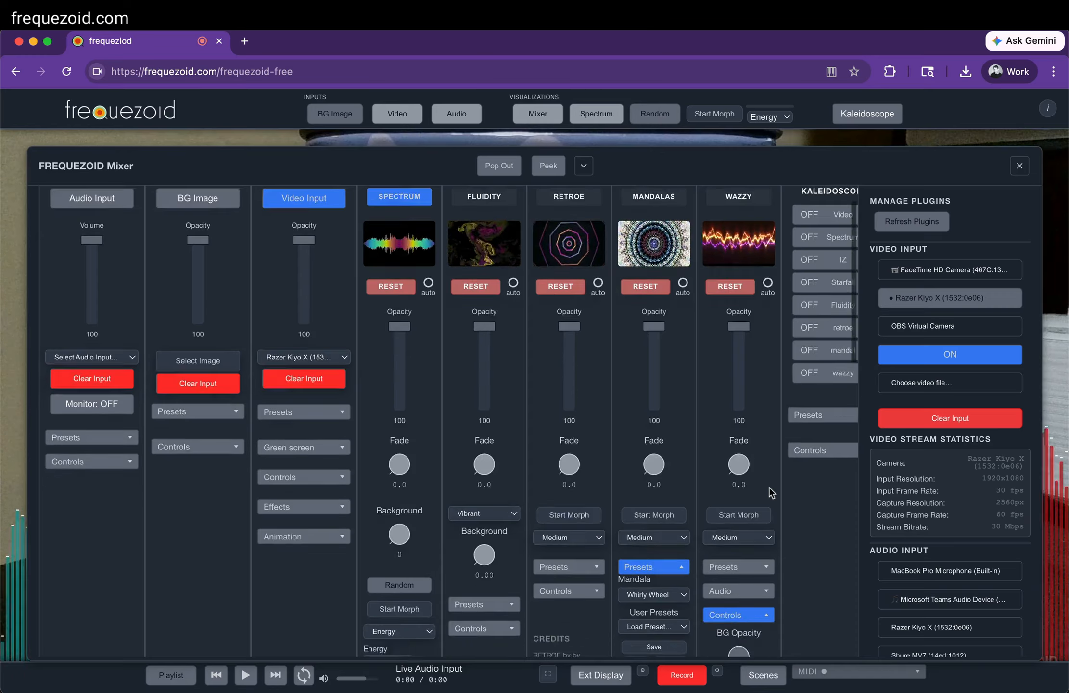
{"action": "scroll", "coordinate": [769, 491], "scroll_direction": "down", "scroll_amount": 5}
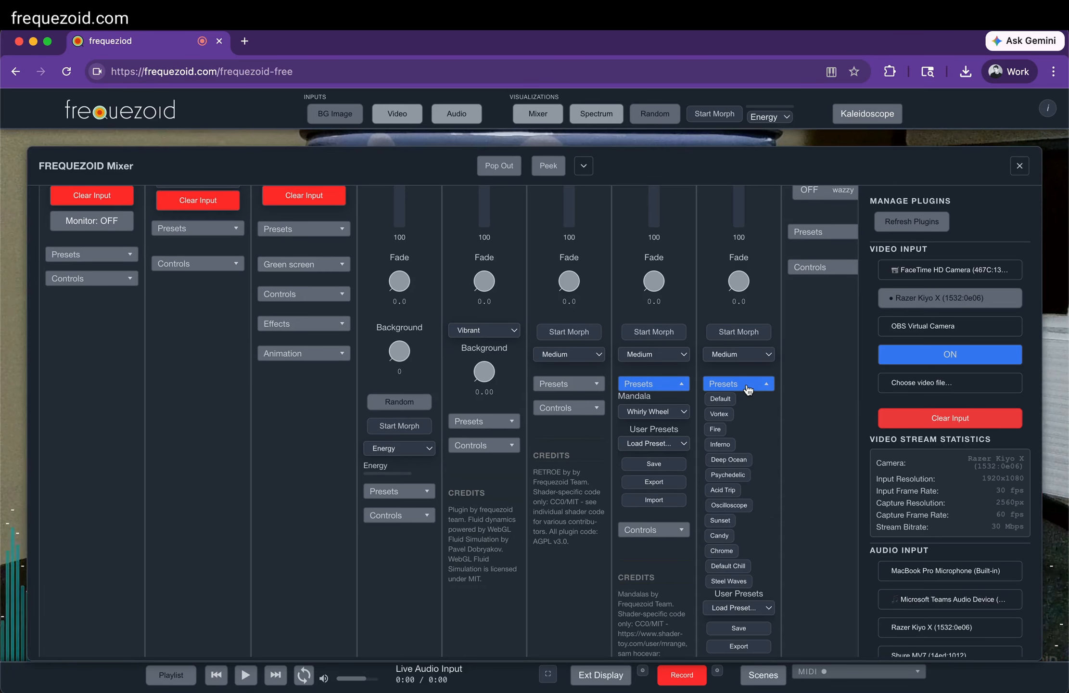
{"action": "scroll", "coordinate": [747, 389], "scroll_direction": "up", "scroll_amount": 6}
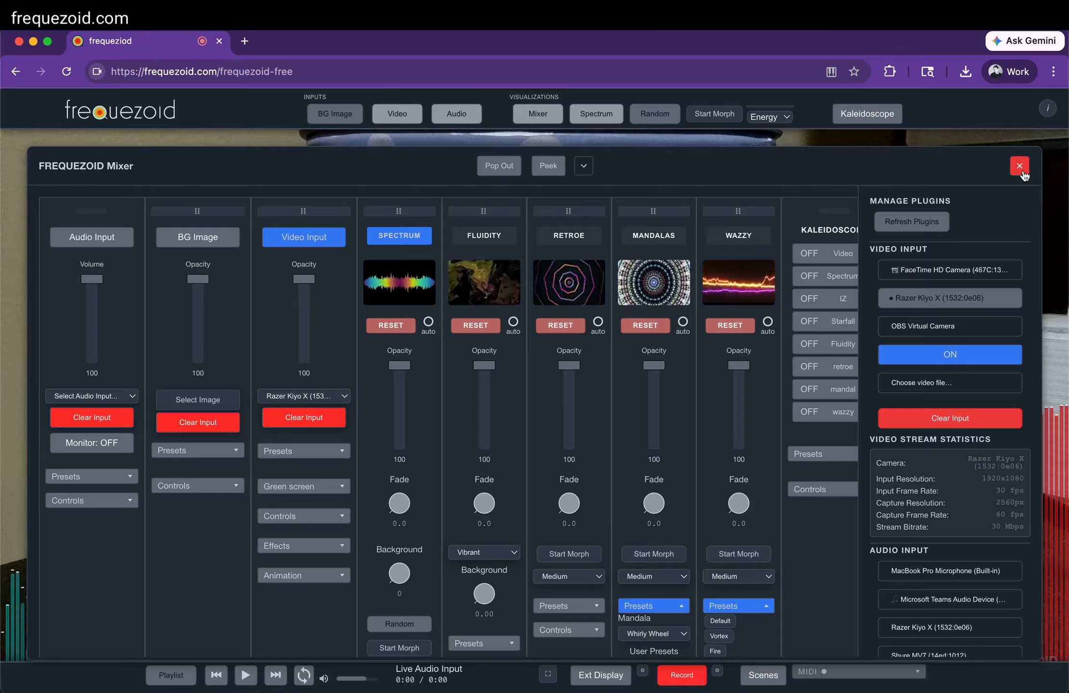
{"action": "left_click", "coordinate": [584, 167]}
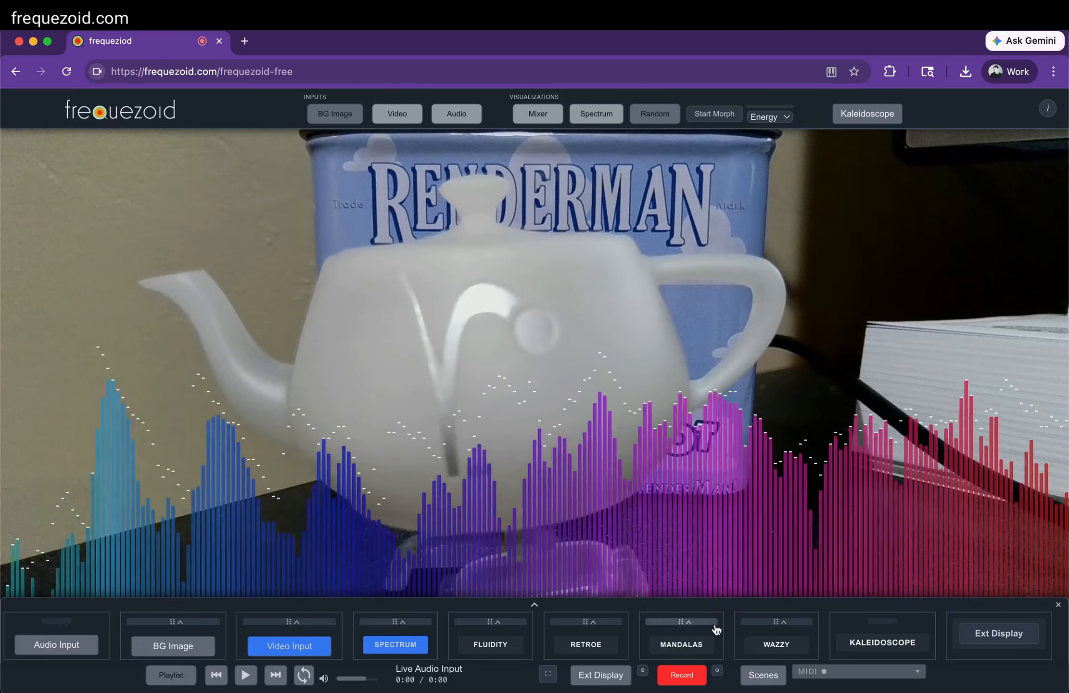
Turn on the Wazzy visualization with its Deep Ocean preset and lower its opacity to 59
{"action": "left_click", "coordinate": [777, 644]}
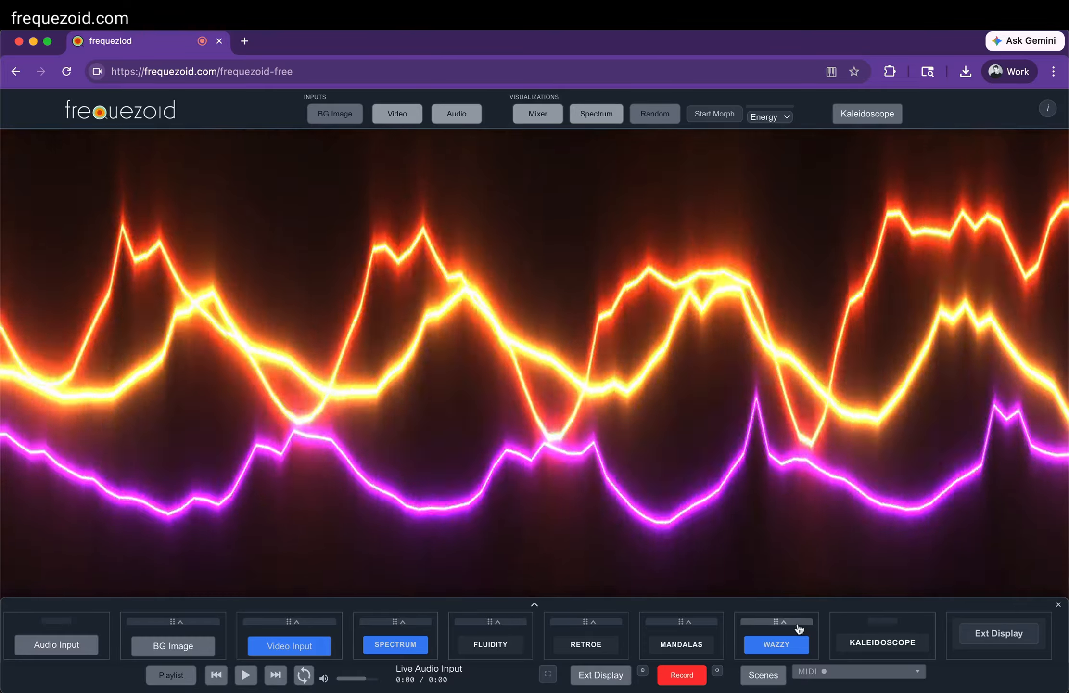
{"action": "left_click", "coordinate": [798, 627]}
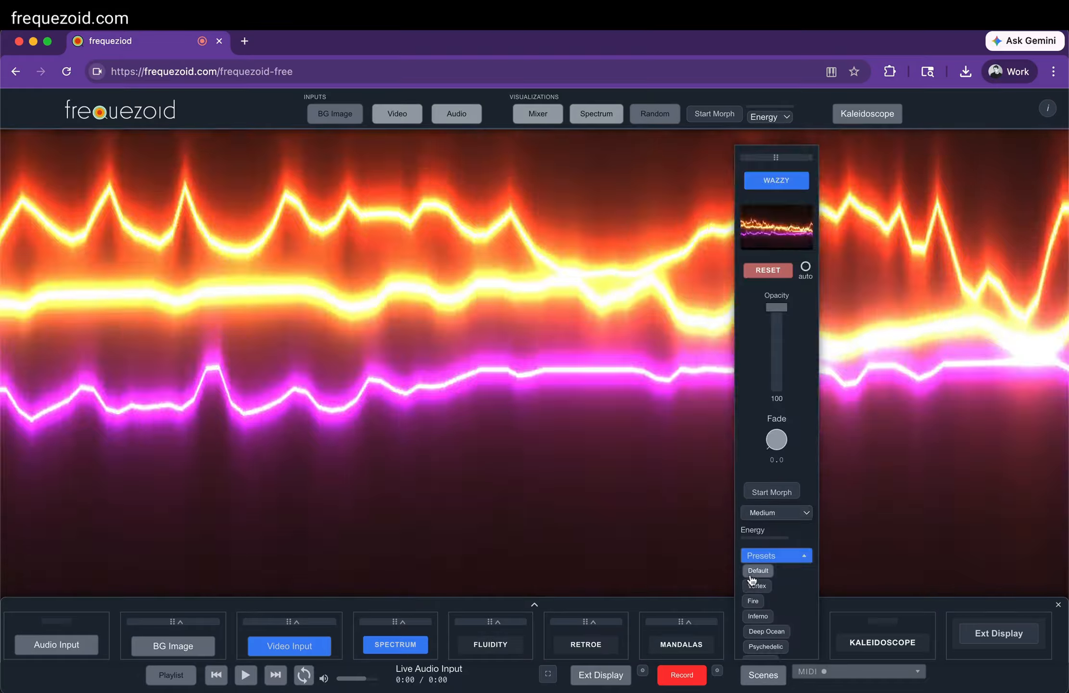
{"action": "scroll", "coordinate": [751, 578], "scroll_direction": "down", "scroll_amount": 3}
{"action": "left_click", "coordinate": [760, 538]}
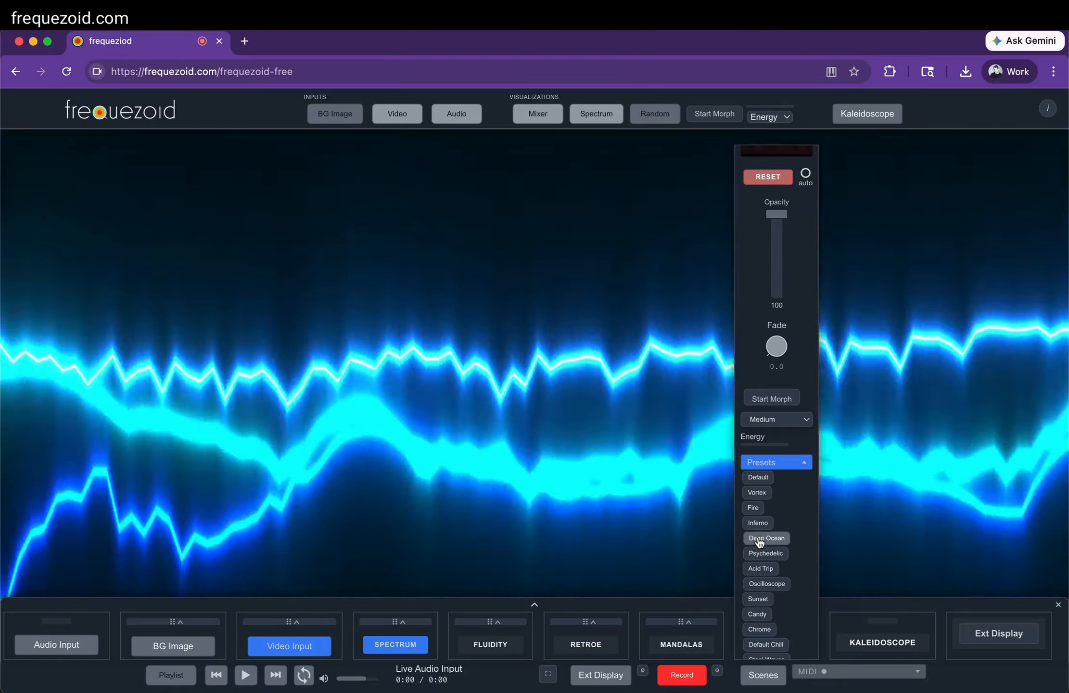
{"action": "left_click", "coordinate": [758, 522]}
{"action": "left_click", "coordinate": [760, 539]}
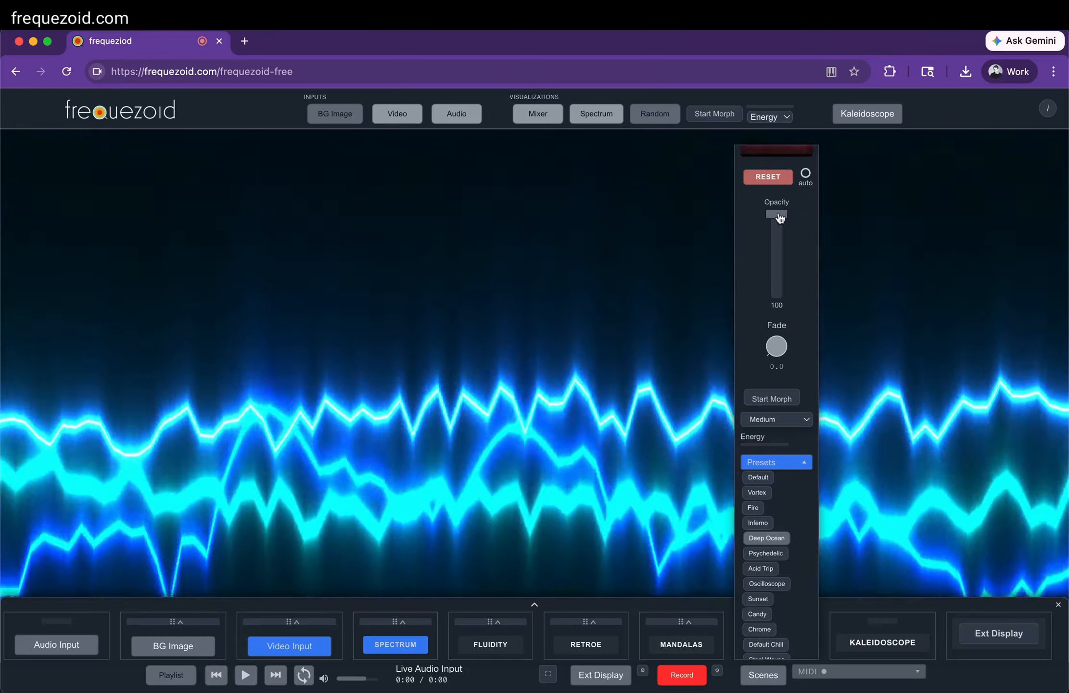
{"action": "left_click_drag", "start_coordinate": [776, 214], "coordinate": [777, 250]}
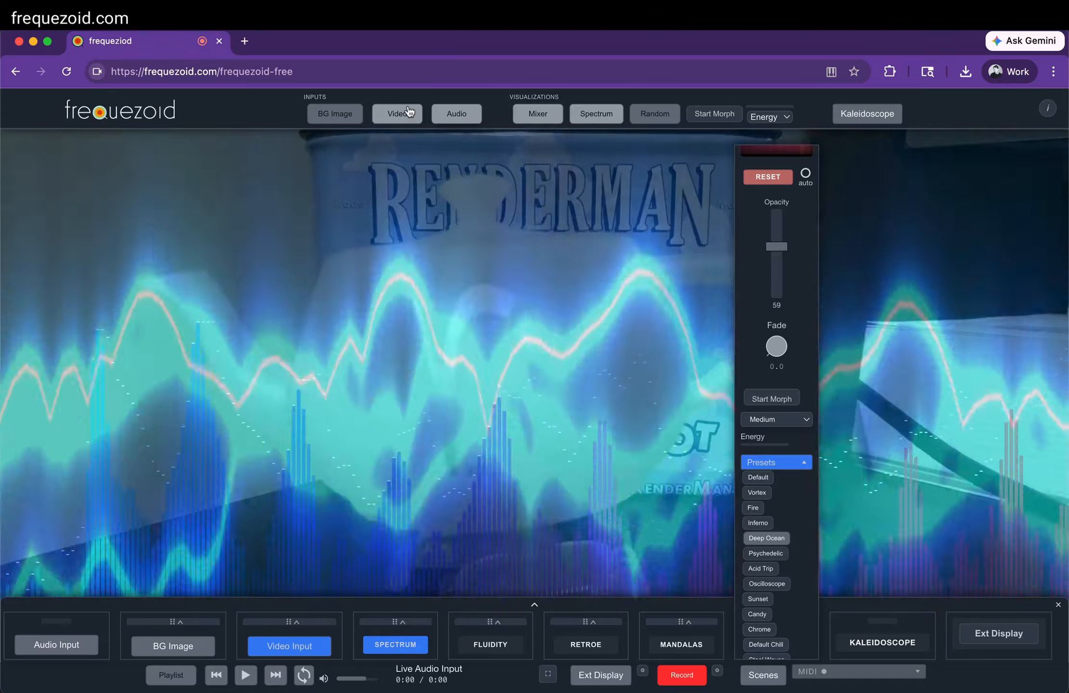
Try the Matrix, Glitch and Thermal presets on the camera video and restore its Normal look
{"action": "left_click", "coordinate": [397, 113]}
{"action": "scroll", "coordinate": [495, 428], "scroll_direction": "down", "scroll_amount": 15}
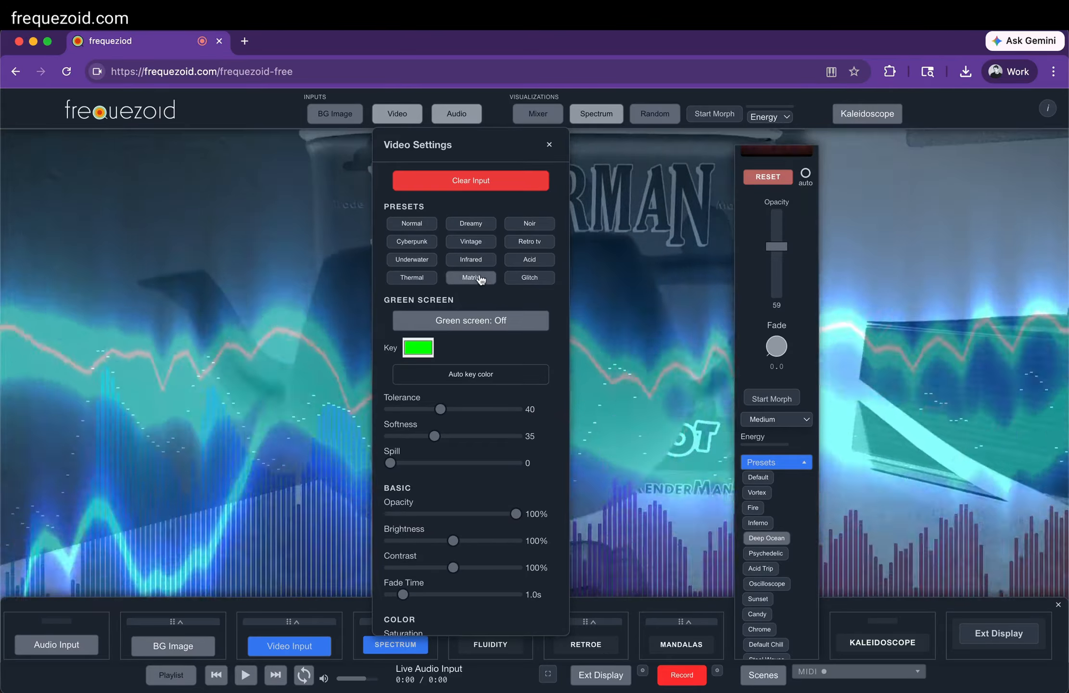
{"action": "left_click", "coordinate": [480, 280]}
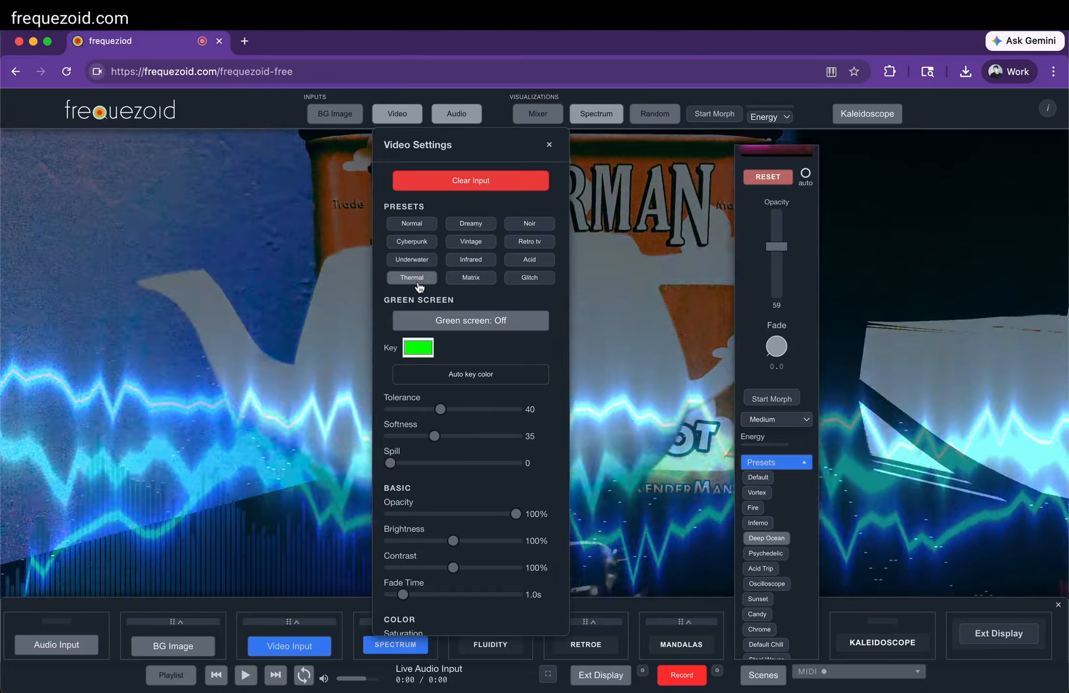
{"action": "left_click", "coordinate": [419, 284]}
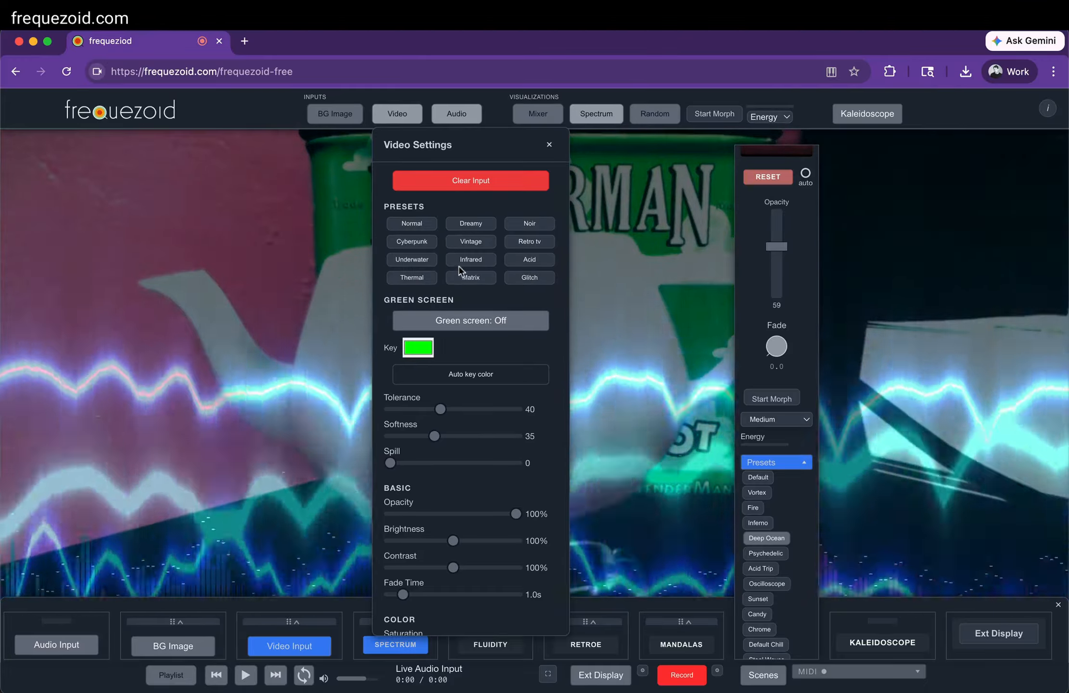
{"action": "scroll", "coordinate": [495, 439], "scroll_direction": "down", "scroll_amount": 5}
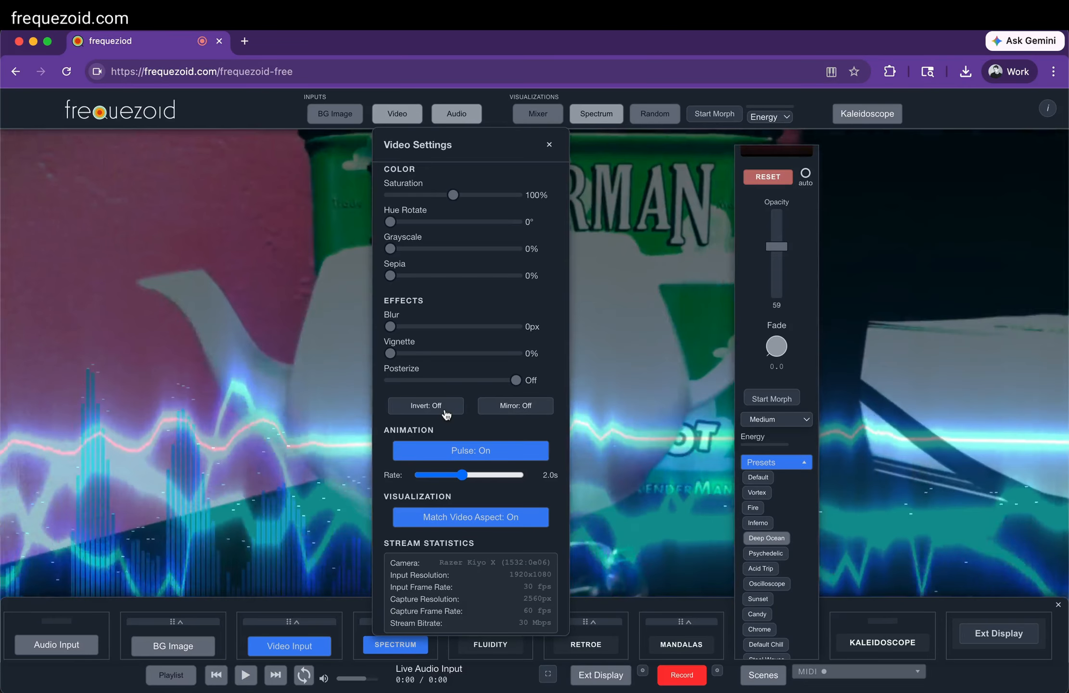
{"action": "scroll", "coordinate": [446, 415], "scroll_direction": "up", "scroll_amount": 7}
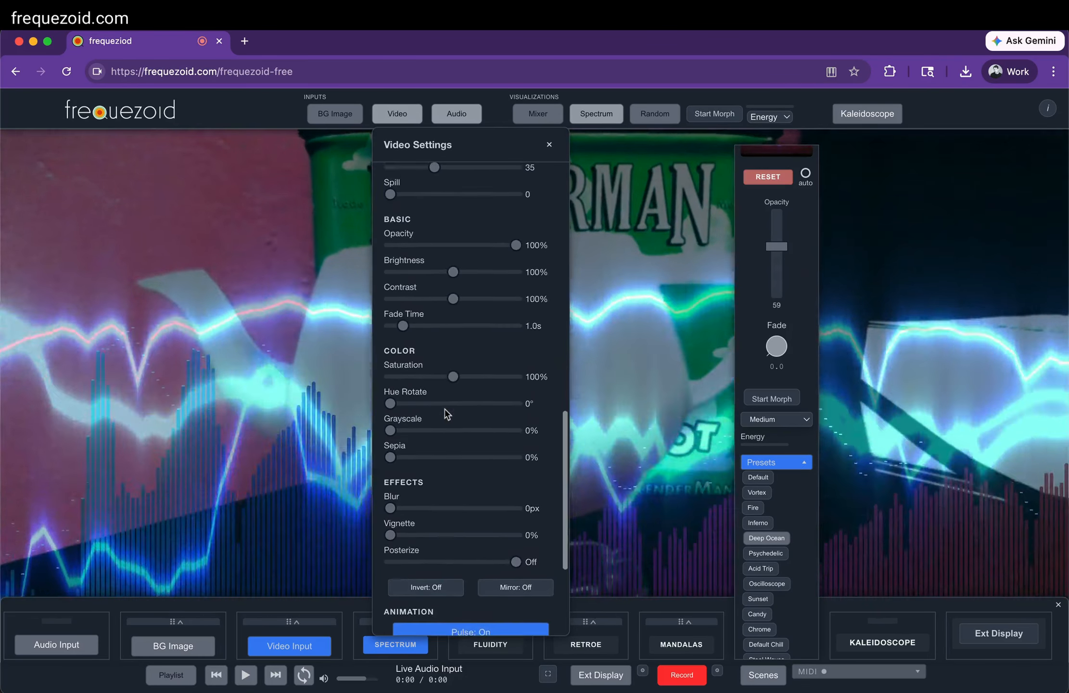
{"action": "scroll", "coordinate": [436, 301], "scroll_direction": "up", "scroll_amount": 4}
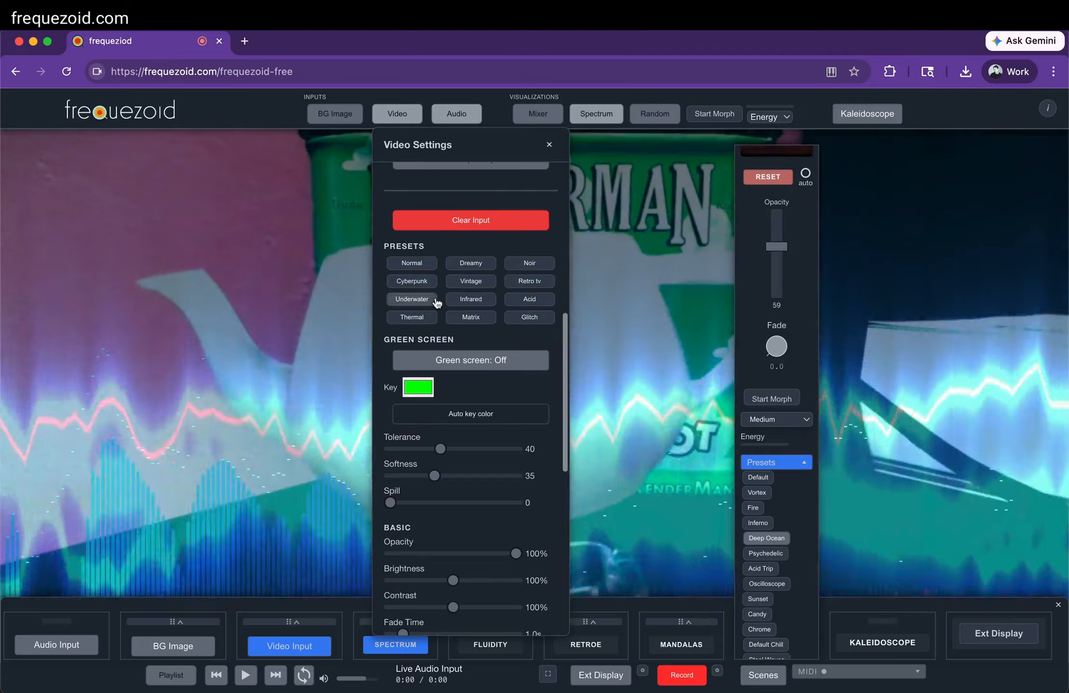
Switch off the Pulse animation for the video input and close the video settings
{"action": "scroll", "coordinate": [467, 459], "scroll_direction": "down", "scroll_amount": 10}
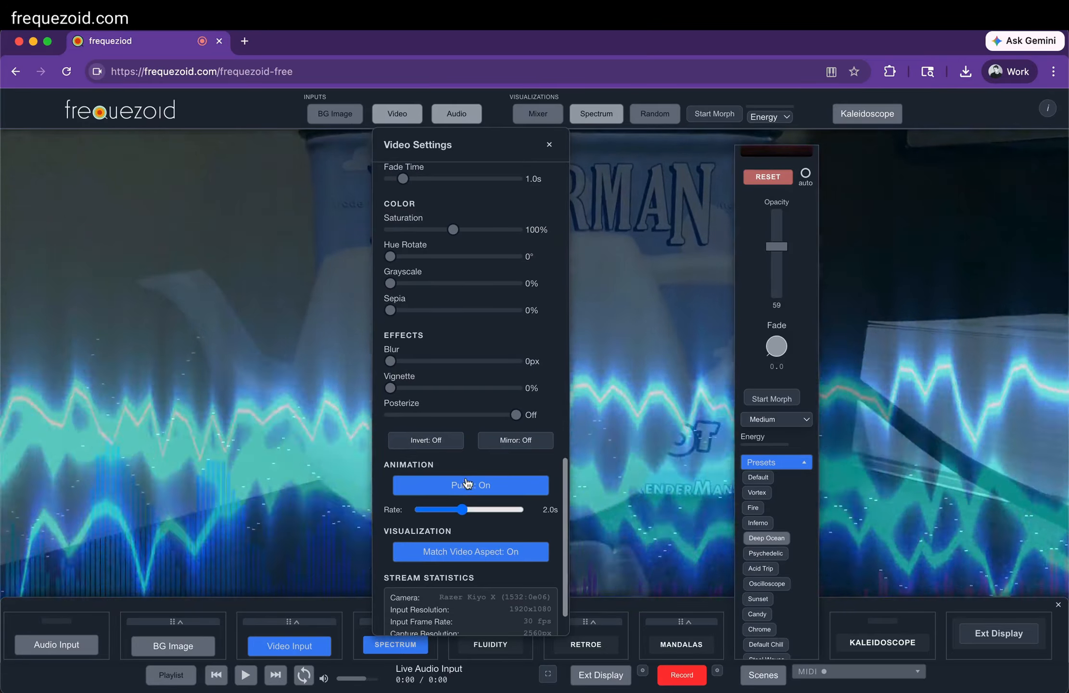
{"action": "left_click", "coordinate": [467, 483]}
{"action": "scroll", "coordinate": [466, 485], "scroll_direction": "up", "scroll_amount": 14}
{"action": "scroll", "coordinate": [466, 481], "scroll_direction": "up", "scroll_amount": 10}
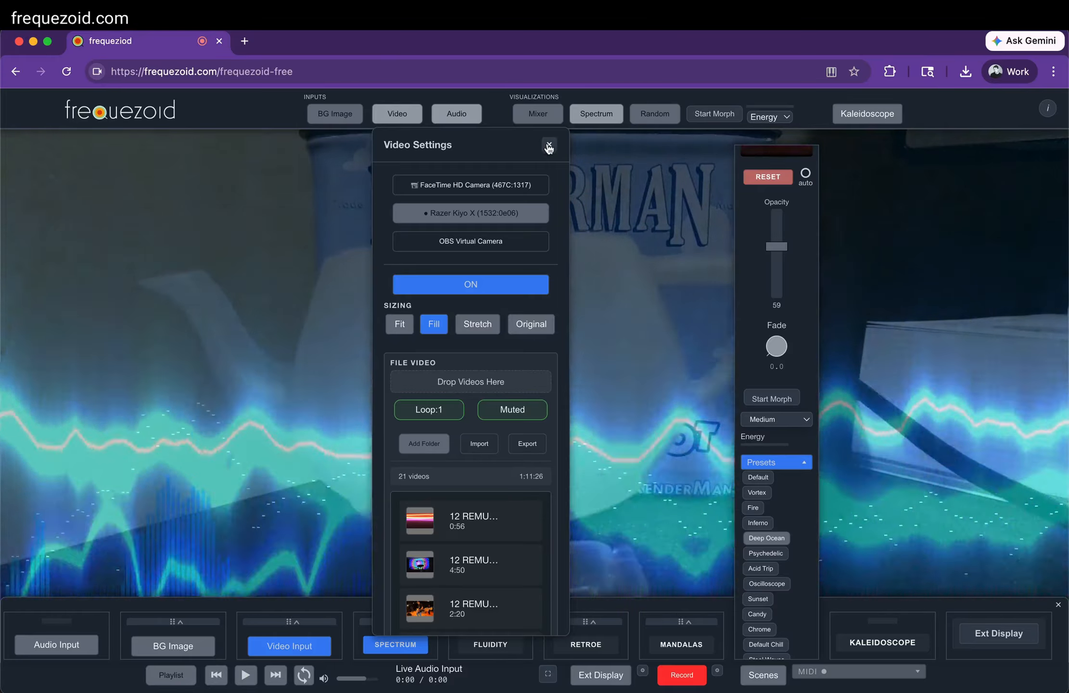
{"action": "left_click", "coordinate": [548, 146]}
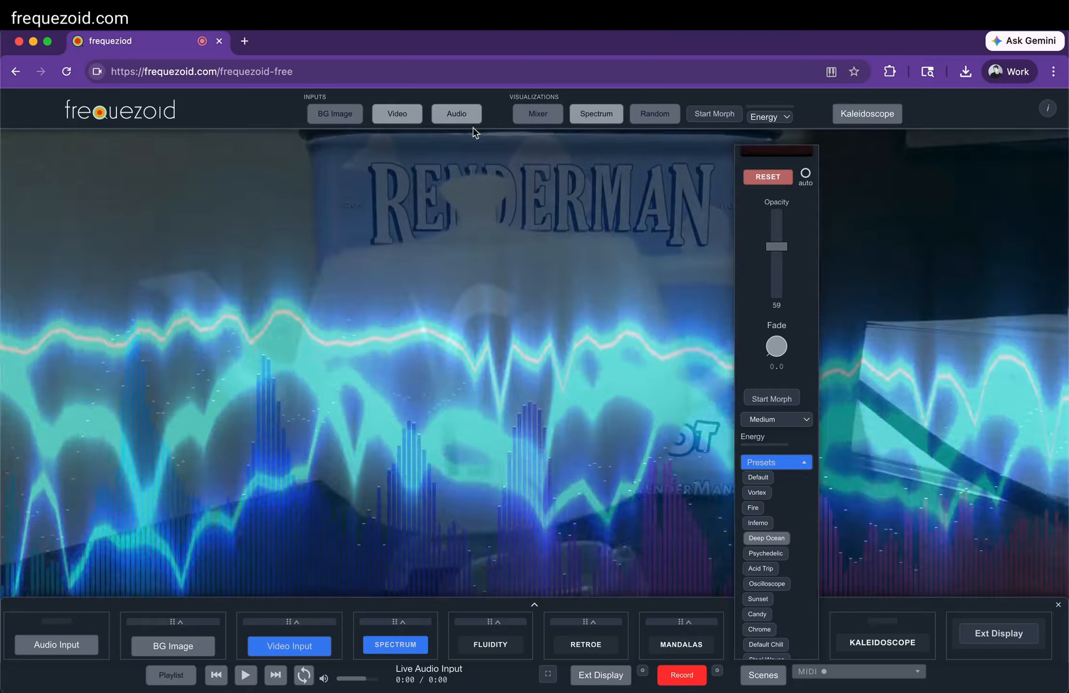
Review the file video options and the list of loaded videos in the video settings, and close them
{"action": "left_click", "coordinate": [403, 118]}
{"action": "scroll", "coordinate": [455, 479], "scroll_direction": "down", "scroll_amount": 3}
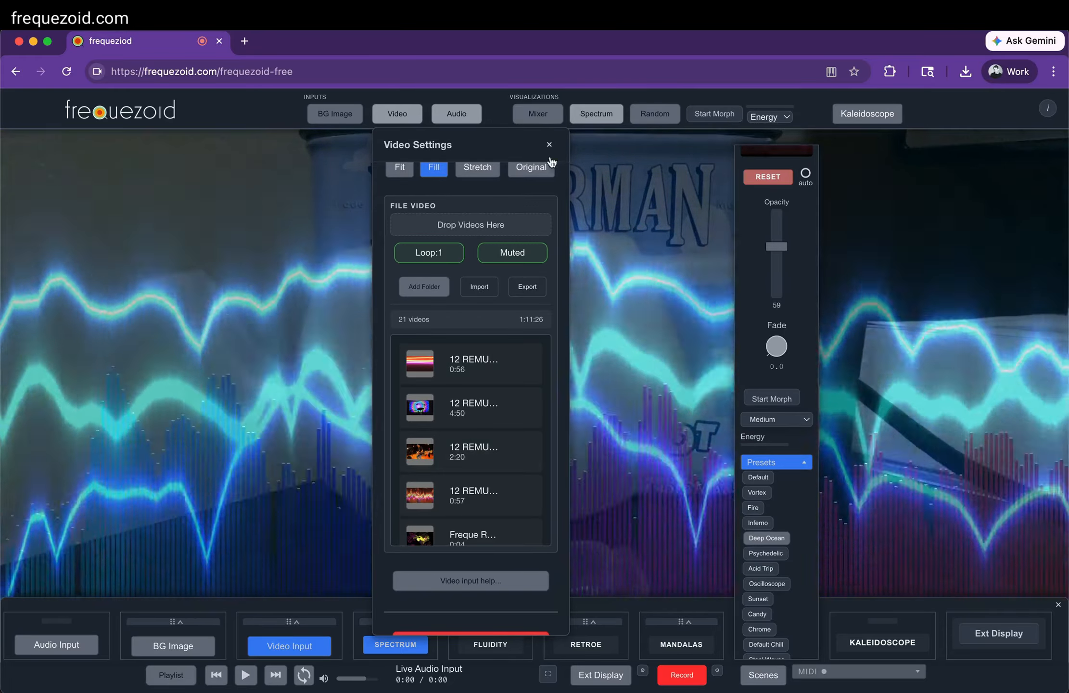
{"action": "left_click", "coordinate": [549, 146]}
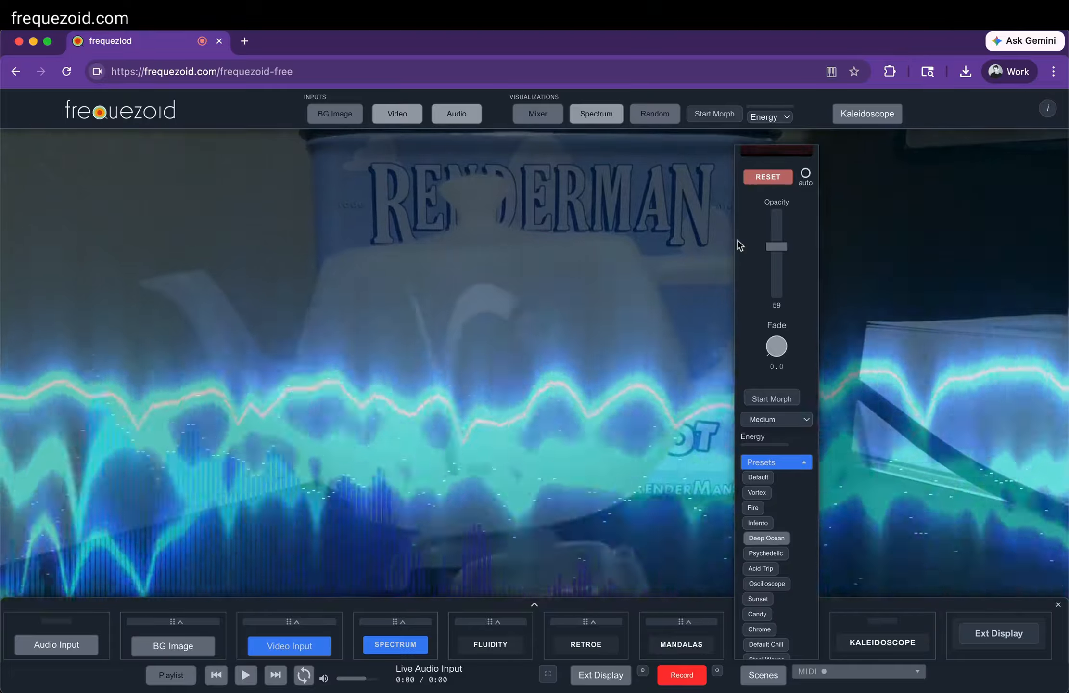
Collapse the Wazzy channel settings and close the compact mixer
{"action": "scroll", "coordinate": [738, 241], "scroll_direction": "up", "scroll_amount": 2}
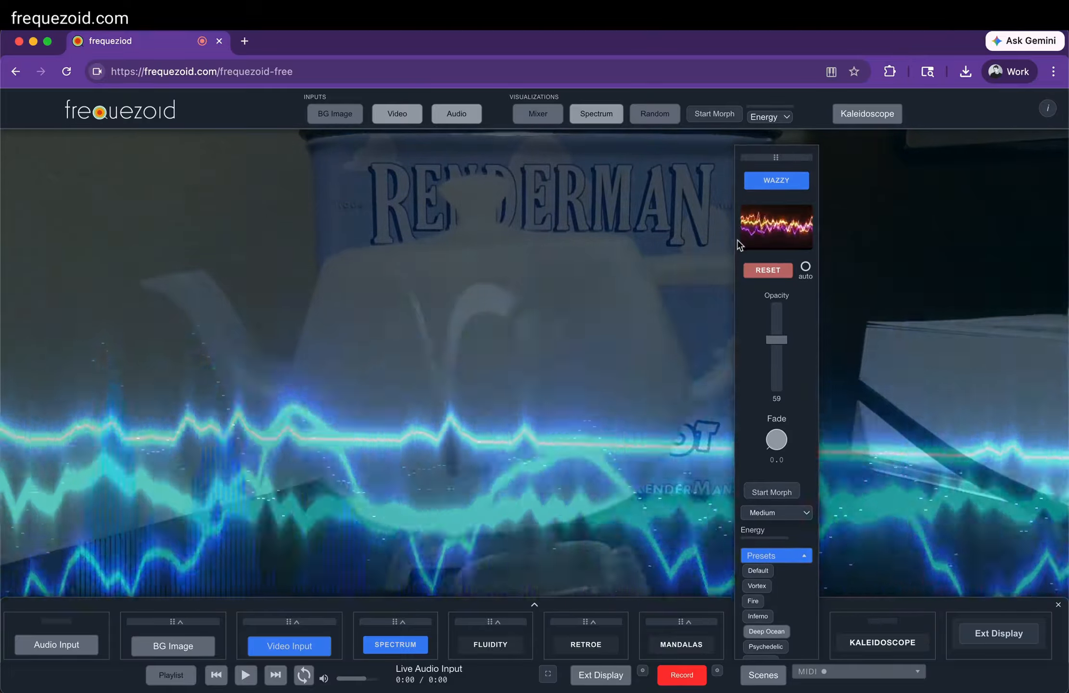
{"action": "left_click", "coordinate": [554, 248]}
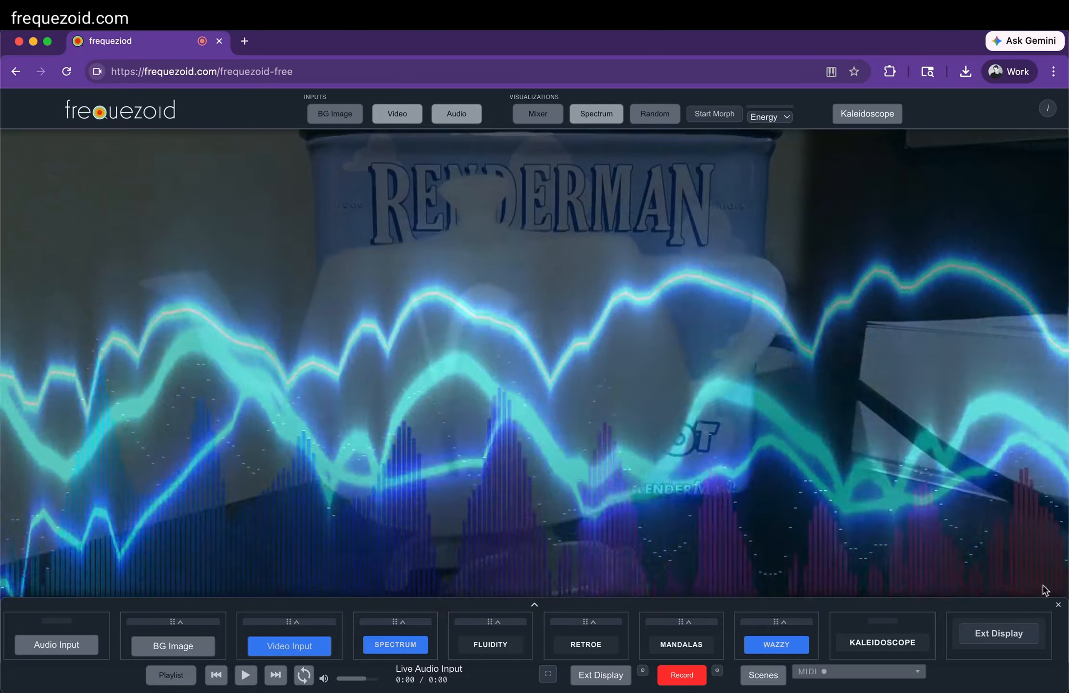
{"action": "left_click", "coordinate": [1058, 605]}
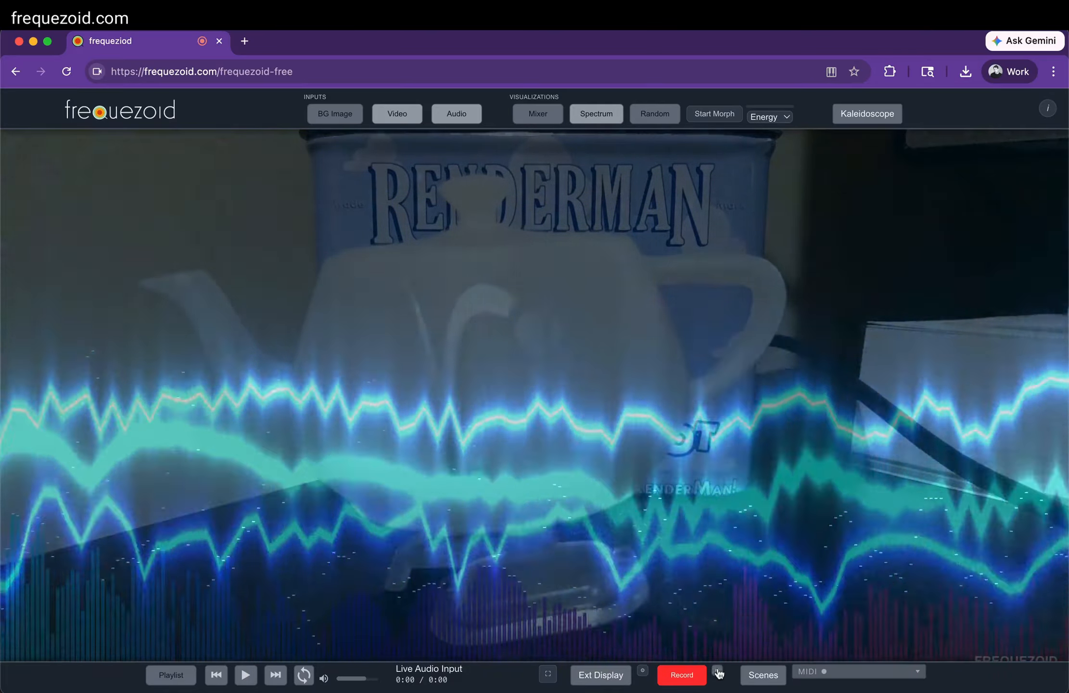
Set the recording resolution to 1080p (1920×1080) and position a 16:9 recording area with its crop overlay over the canvas
{"action": "left_click", "coordinate": [716, 671]}
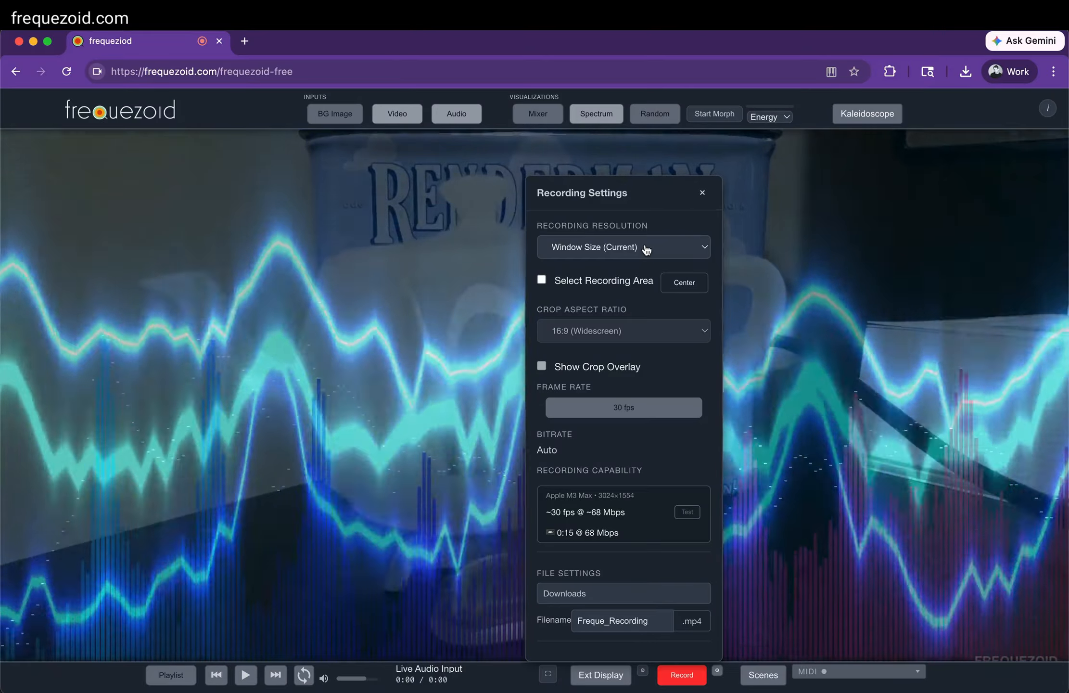
{"action": "left_click", "coordinate": [646, 248]}
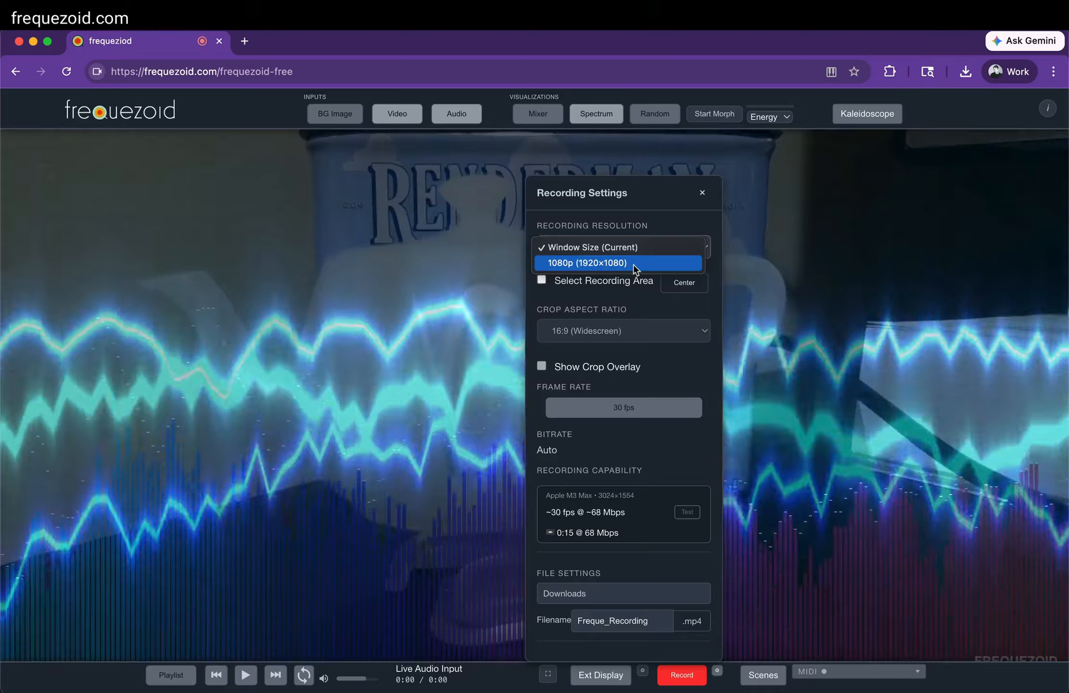
{"action": "left_click", "coordinate": [635, 263]}
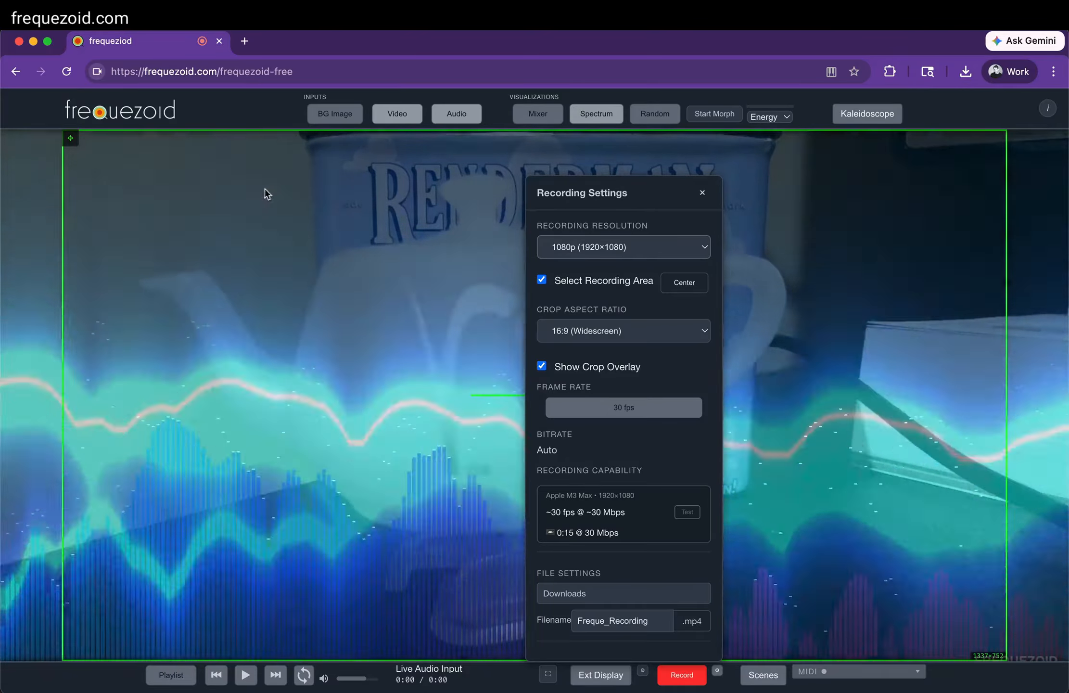
{"action": "left_click_drag", "start_coordinate": [63, 193], "coordinate": [21, 202]}
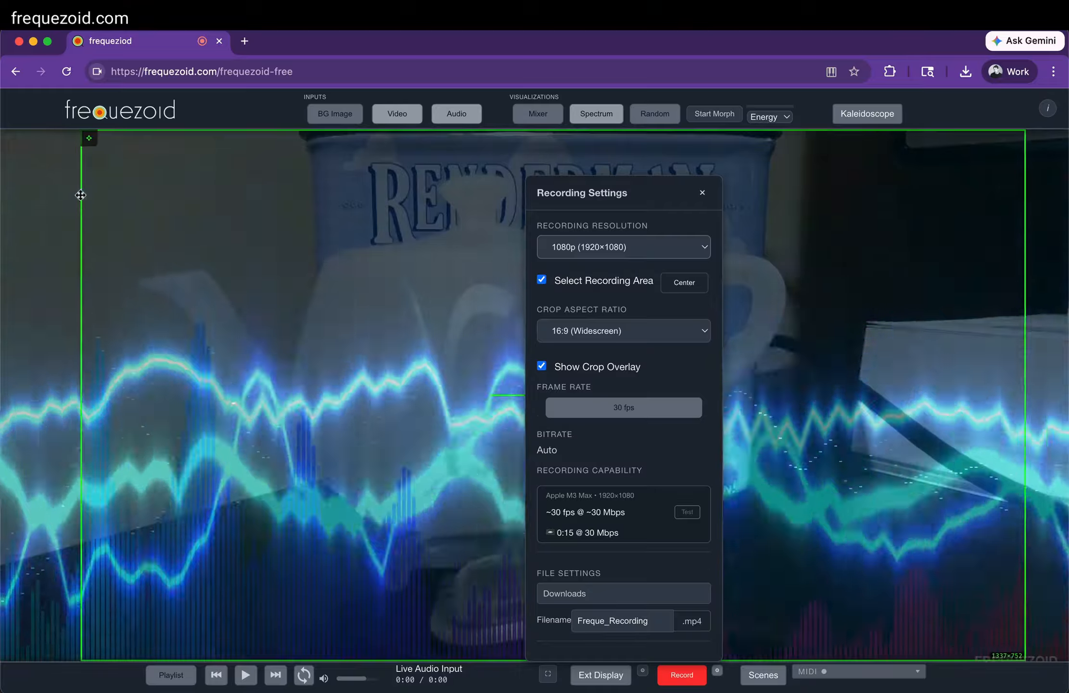
{"action": "left_click", "coordinate": [72, 204]}
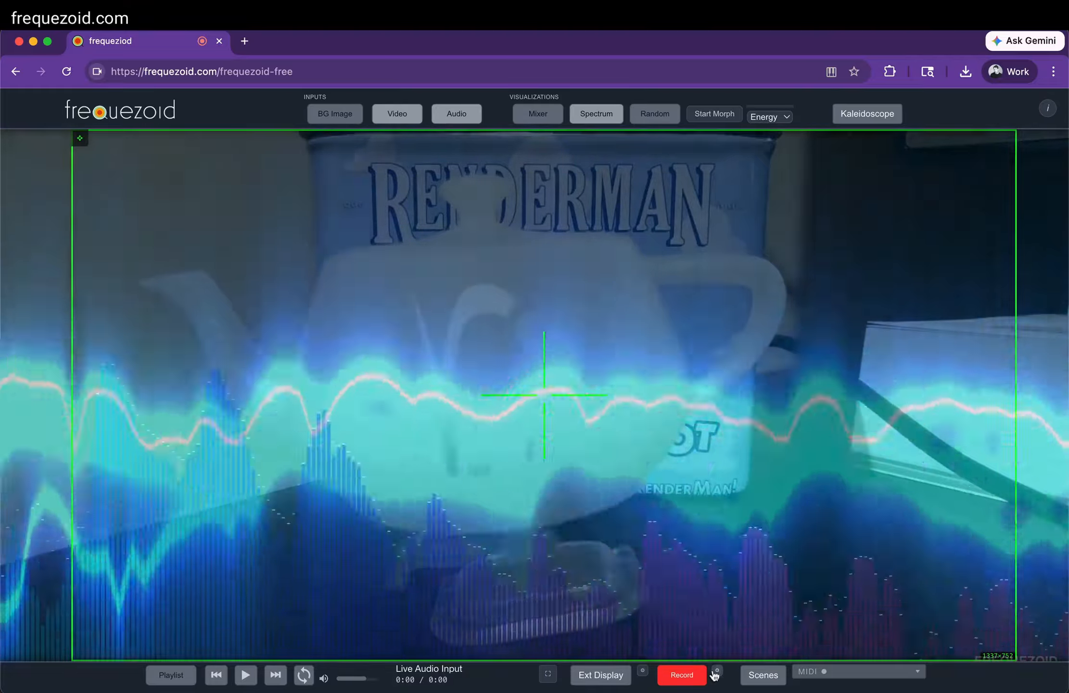
Change the recording crop to 9:16 (Vertical/Mobile), move the recording area to the middle of the canvas, and close the recording settings
{"action": "left_click", "coordinate": [715, 672]}
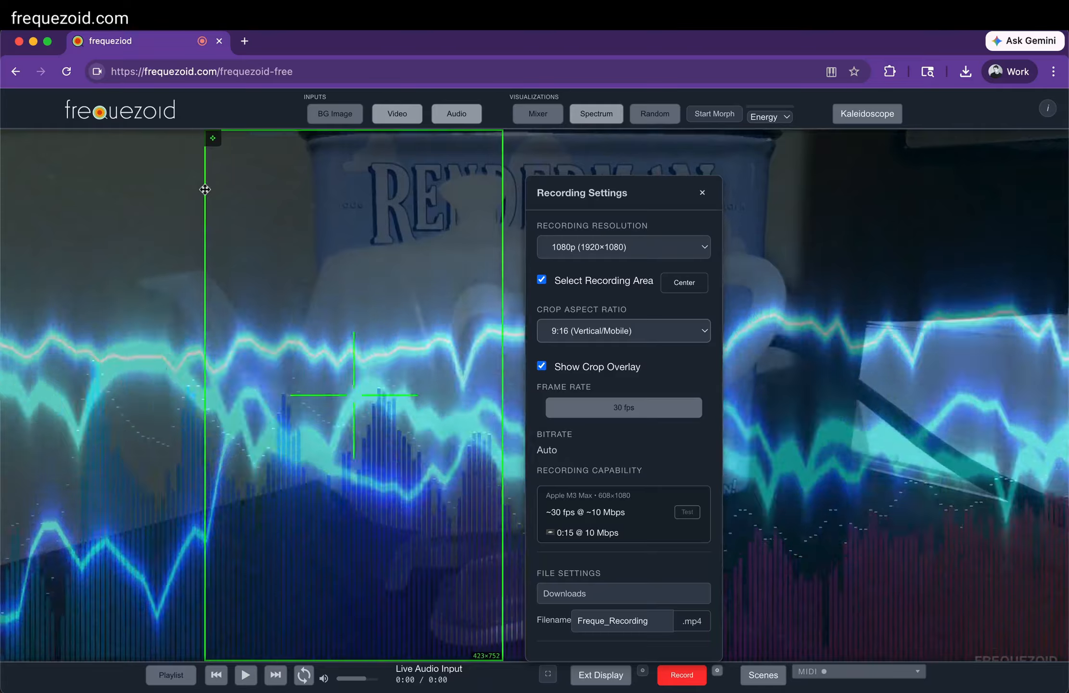
{"action": "left_click", "coordinate": [204, 189]}
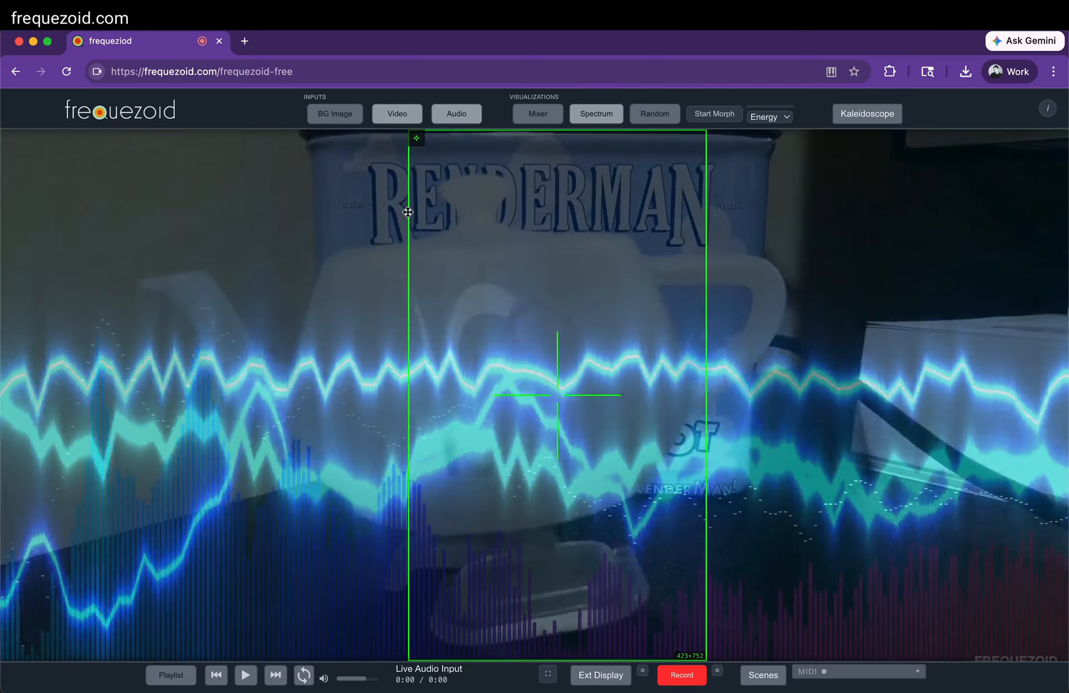
{"action": "left_click_drag", "start_coordinate": [408, 212], "coordinate": [241, 205]}
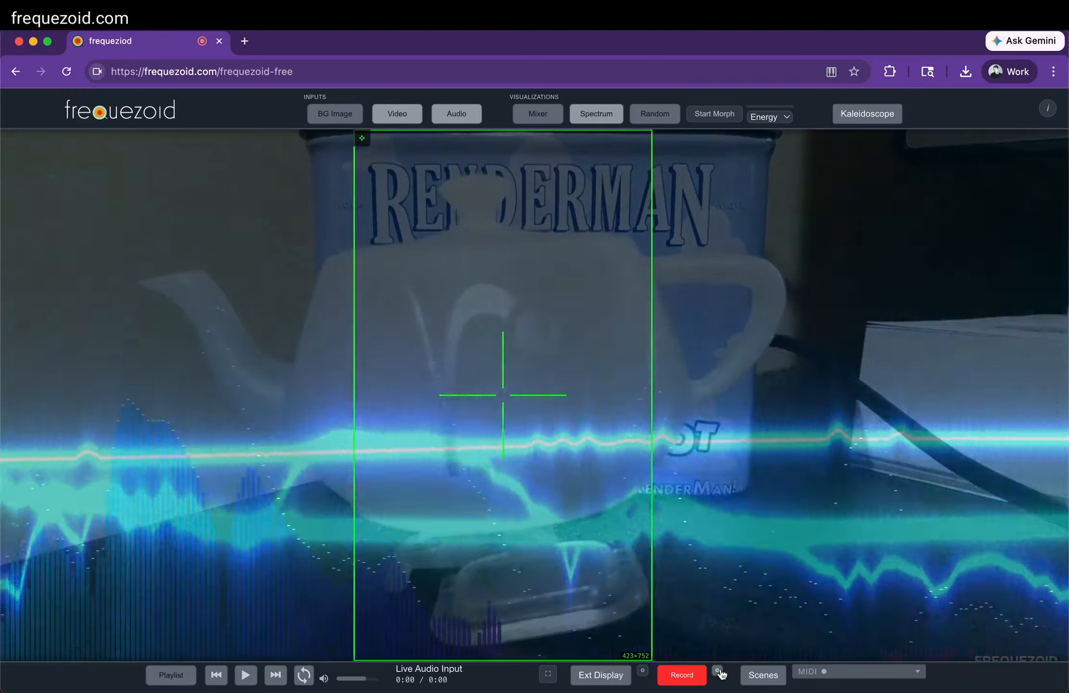
{"action": "left_click", "coordinate": [719, 672]}
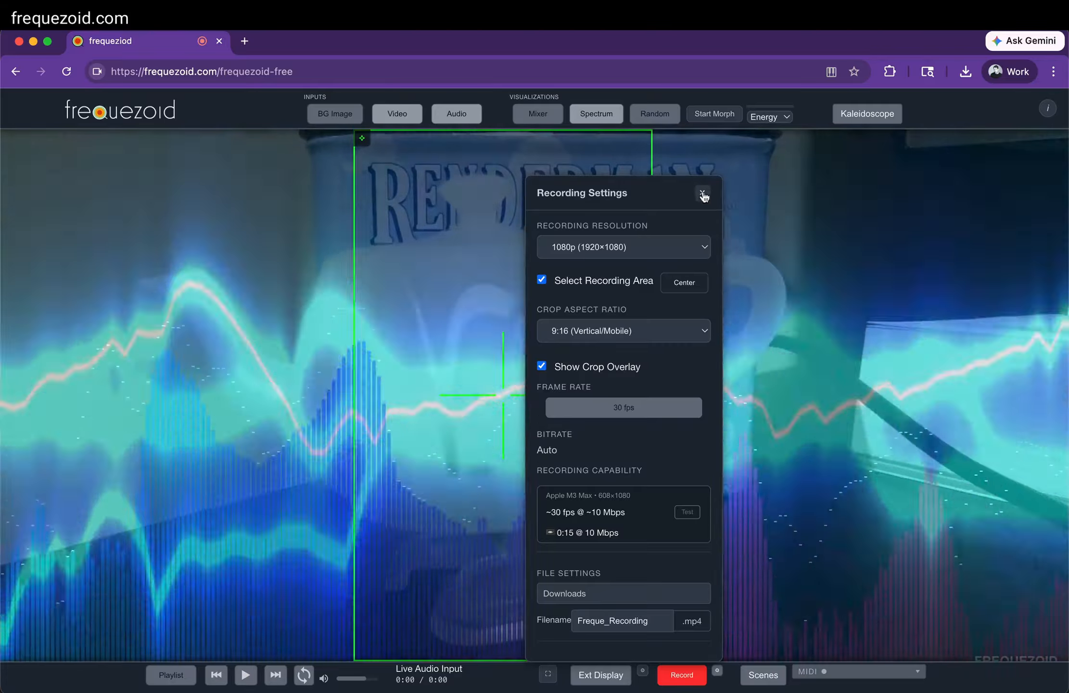
{"action": "left_click", "coordinate": [702, 193]}
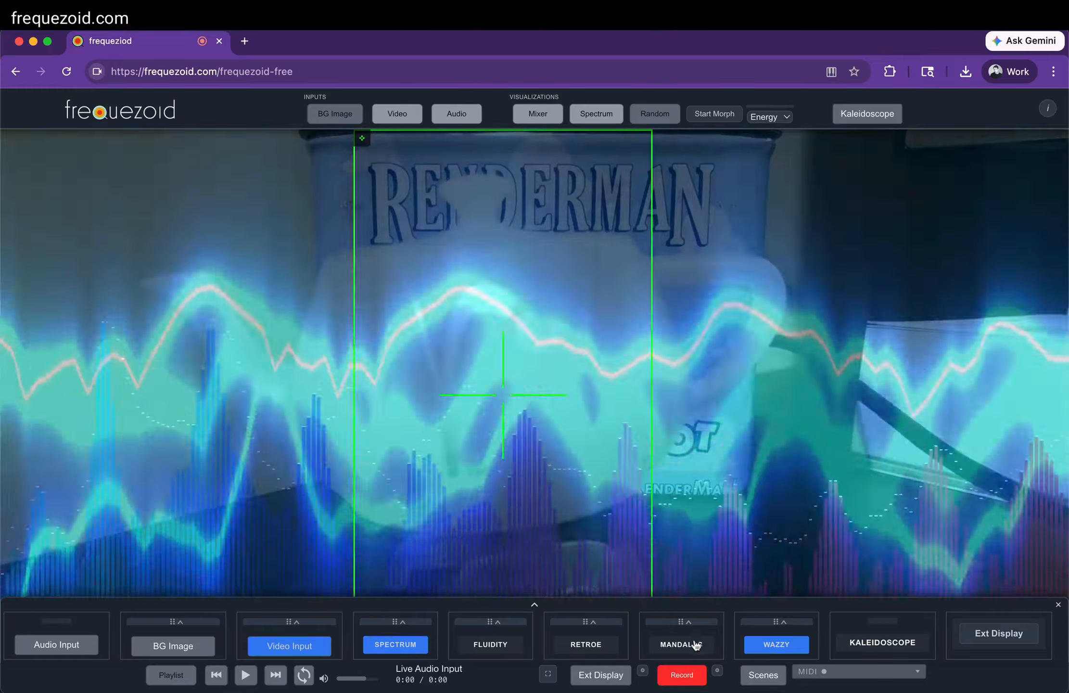
Turn on the Mandalas visualization and apply the kaleidoscope to Video, Spectrum, Wazzy and Mandalas
{"action": "left_click", "coordinate": [692, 643]}
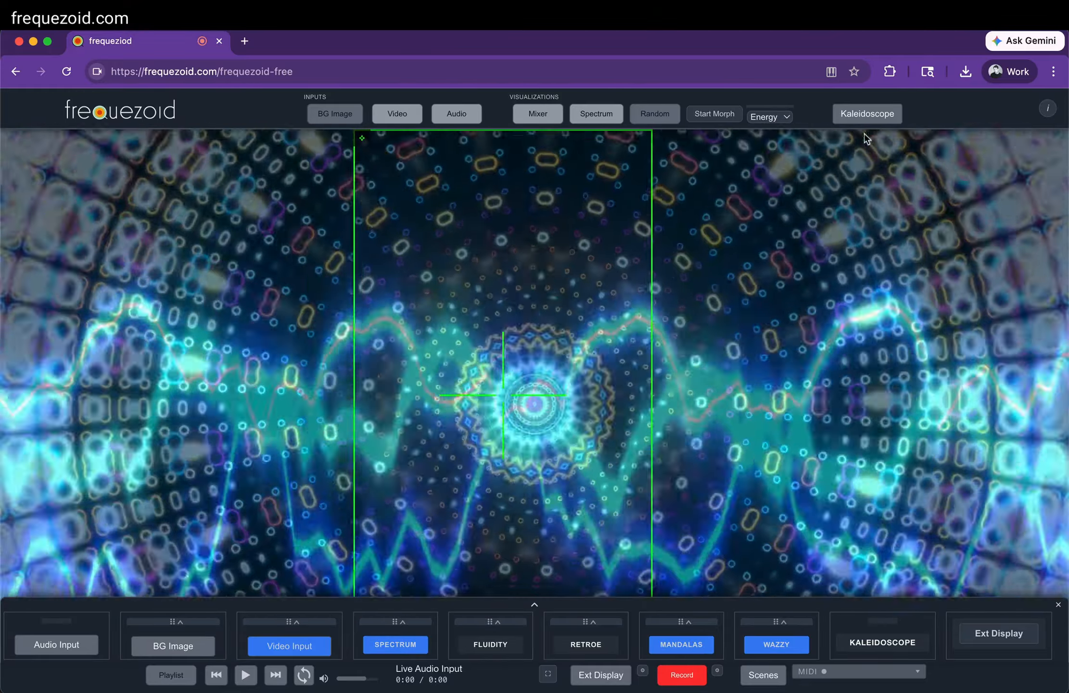
{"action": "left_click", "coordinate": [868, 113]}
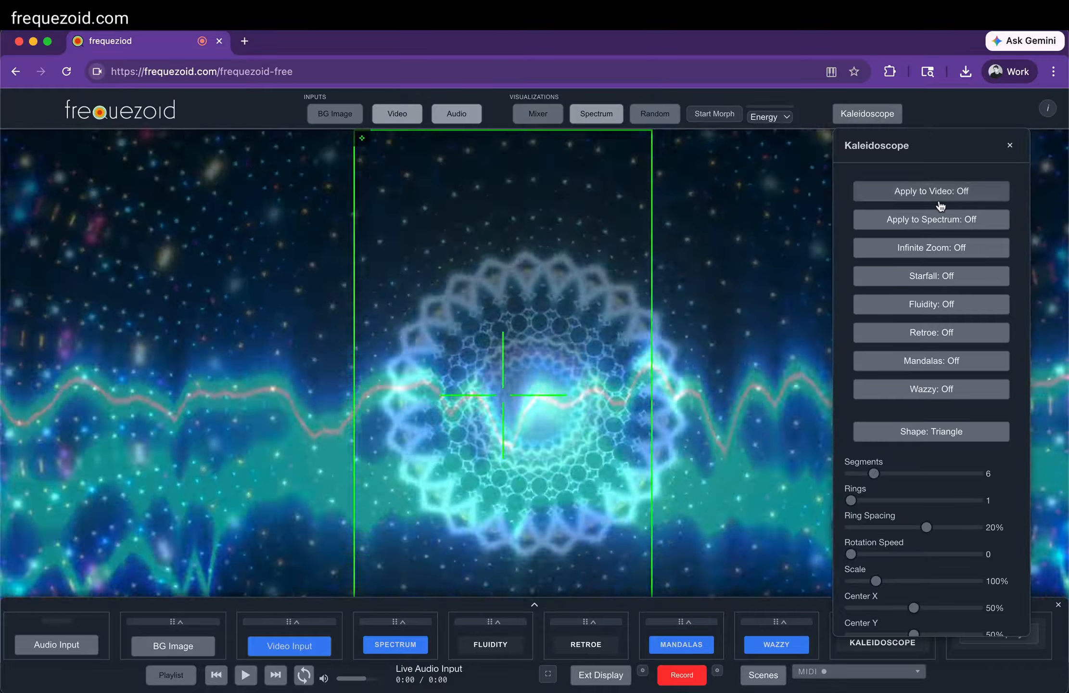
{"action": "left_click", "coordinate": [939, 195]}
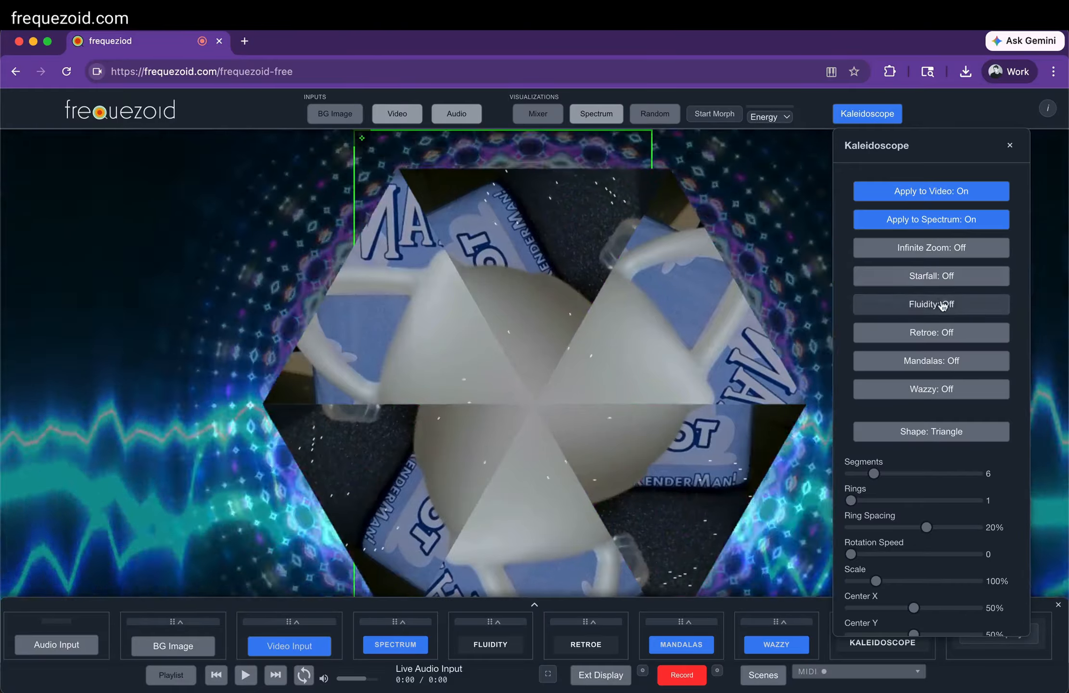
{"action": "left_click", "coordinate": [948, 393]}
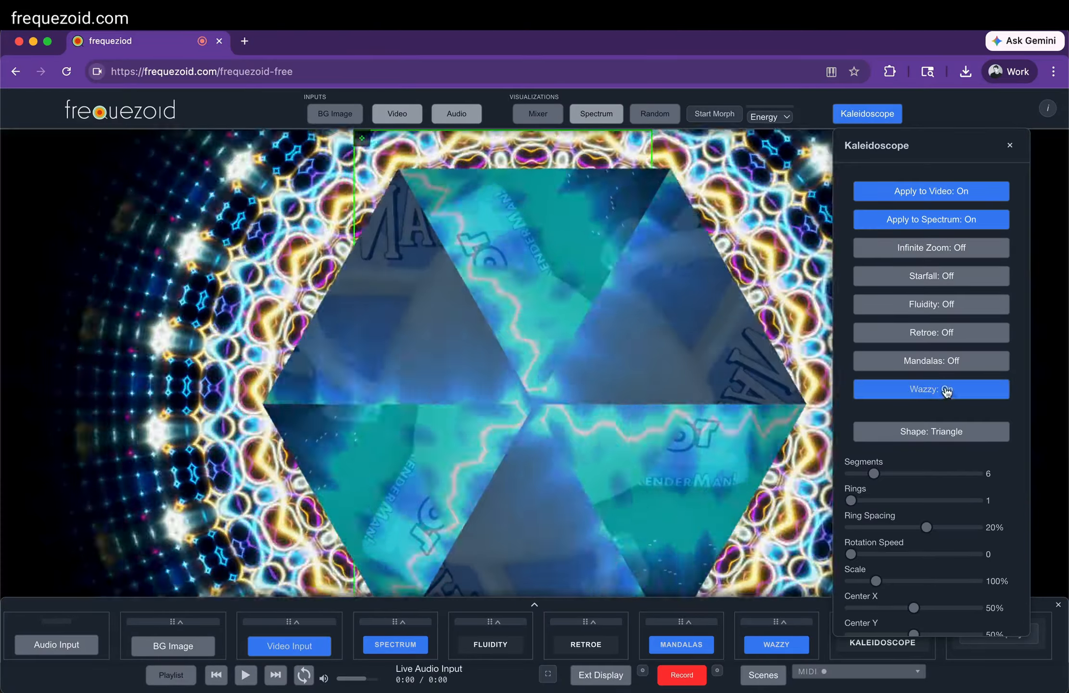
{"action": "left_click", "coordinate": [942, 369]}
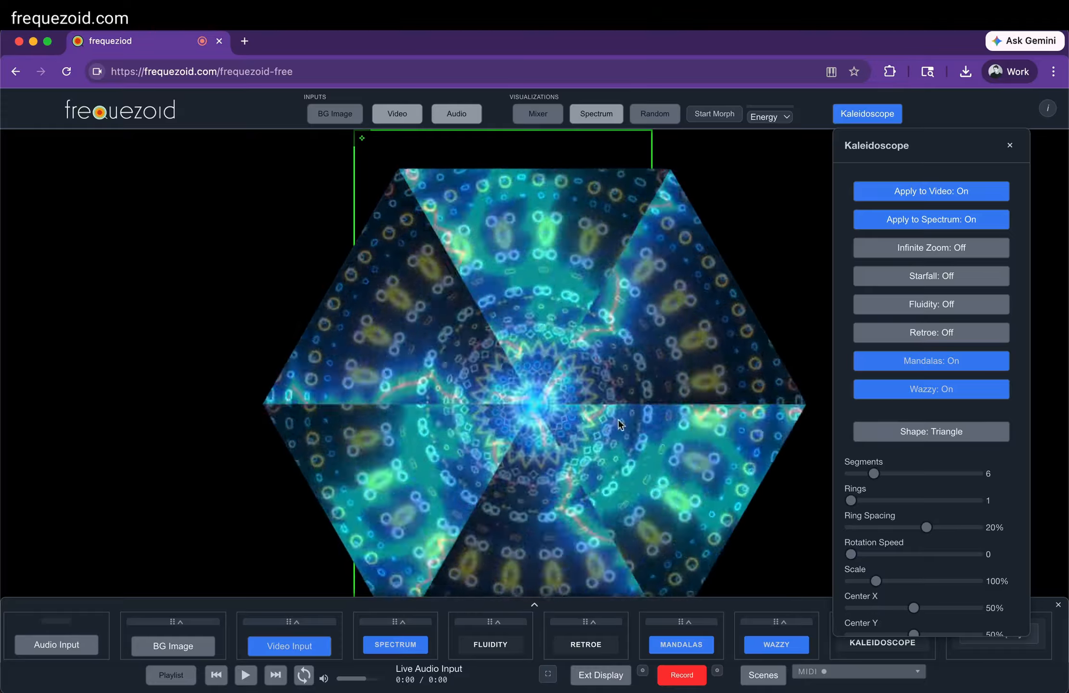
Apply the Crystal kaleidoscope preset and raise the kaleidoscope's scale to 240%
{"action": "scroll", "coordinate": [932, 500], "scroll_direction": "down", "scroll_amount": 9}
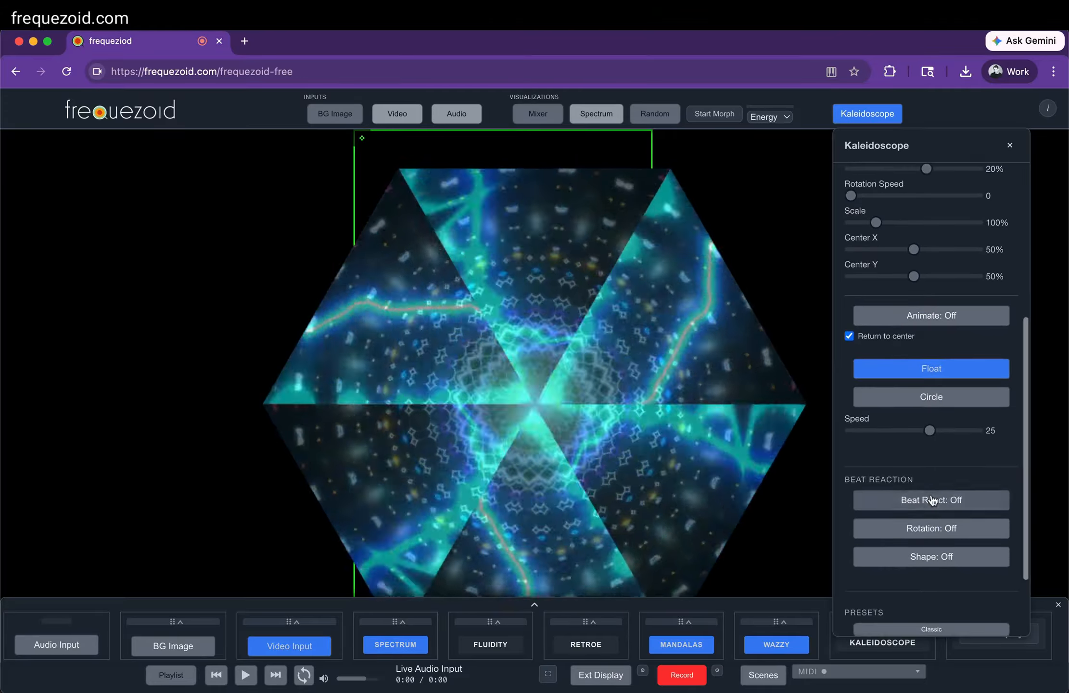
{"action": "scroll", "coordinate": [932, 500], "scroll_direction": "down", "scroll_amount": 1}
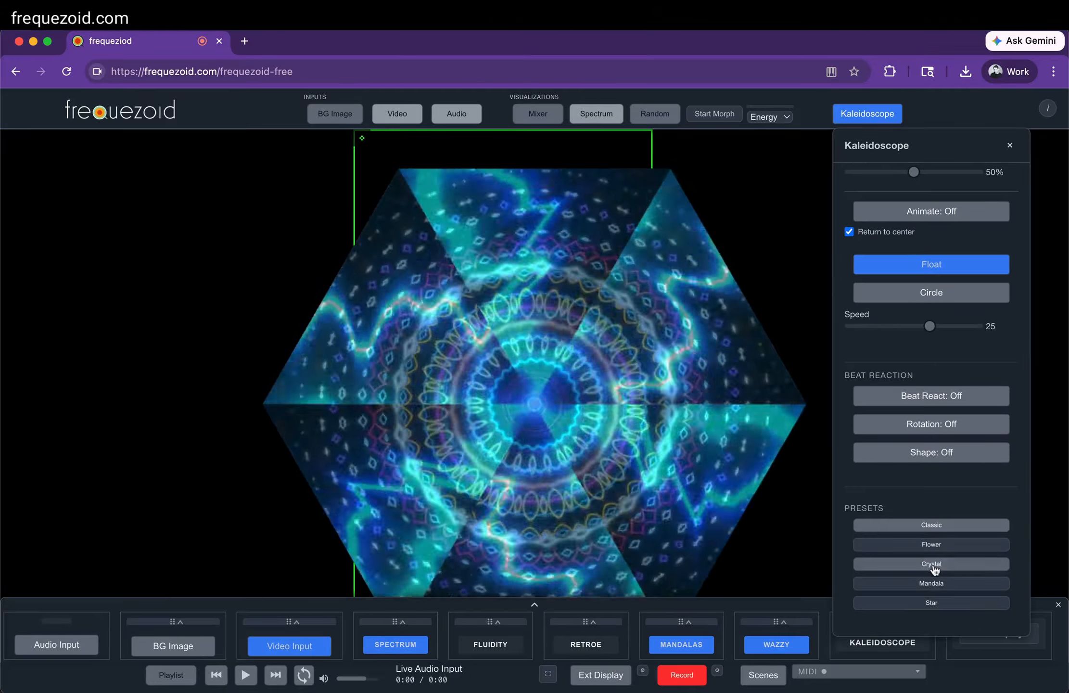
{"action": "left_click", "coordinate": [933, 567]}
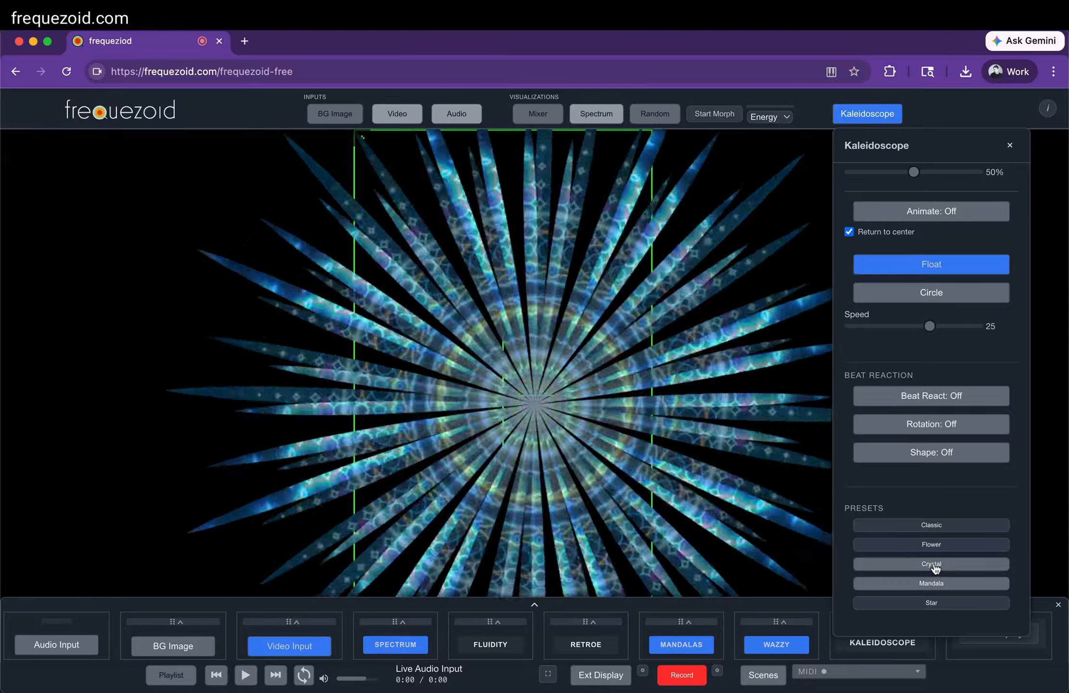
{"action": "scroll", "coordinate": [967, 306], "scroll_direction": "up", "scroll_amount": 10}
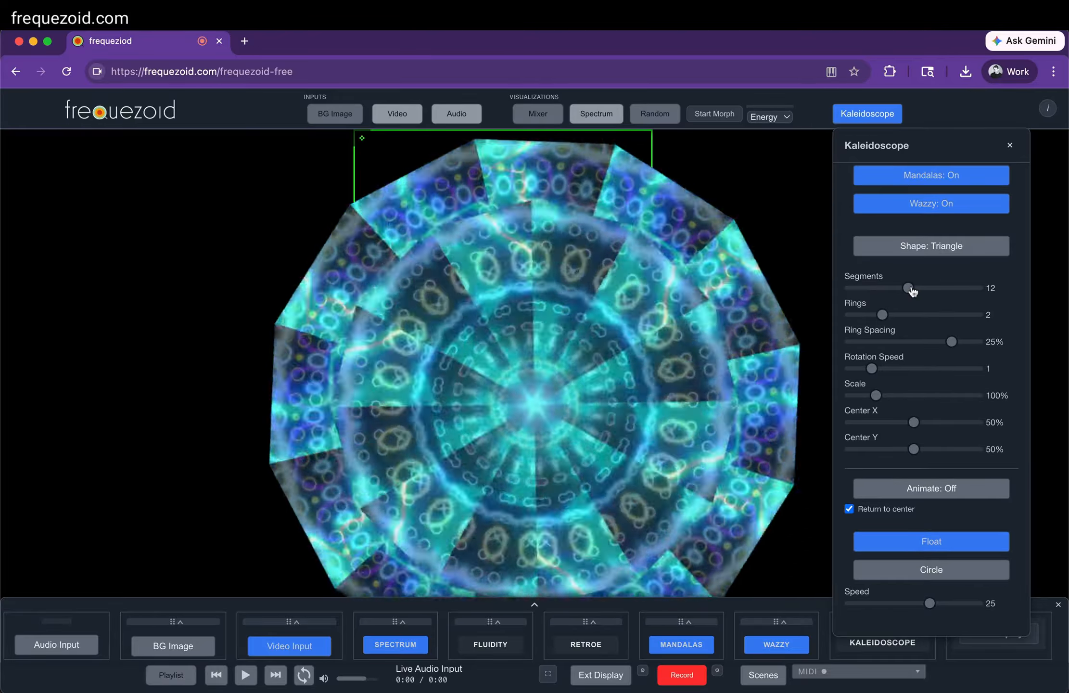
{"action": "left_click_drag", "start_coordinate": [876, 396], "coordinate": [946, 395]}
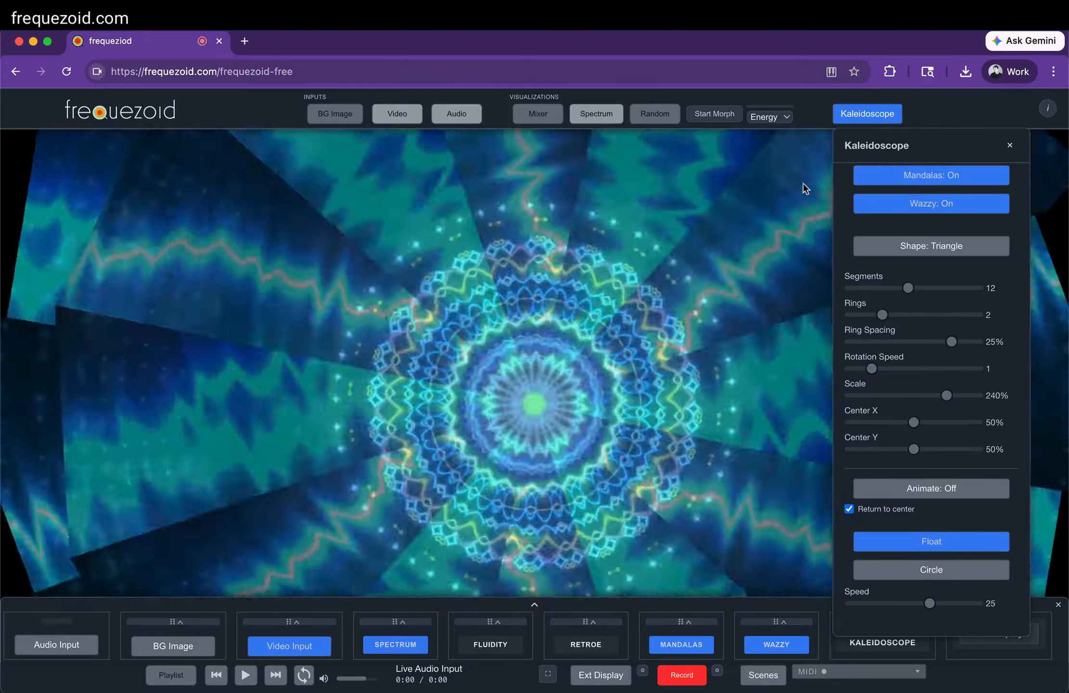
Limit the kaleidoscope to the Video and Mandalas layers by disabling Wazzy and Spectrum, and reduce its segments to 7
{"action": "scroll", "coordinate": [905, 226], "scroll_direction": "up", "scroll_amount": 3}
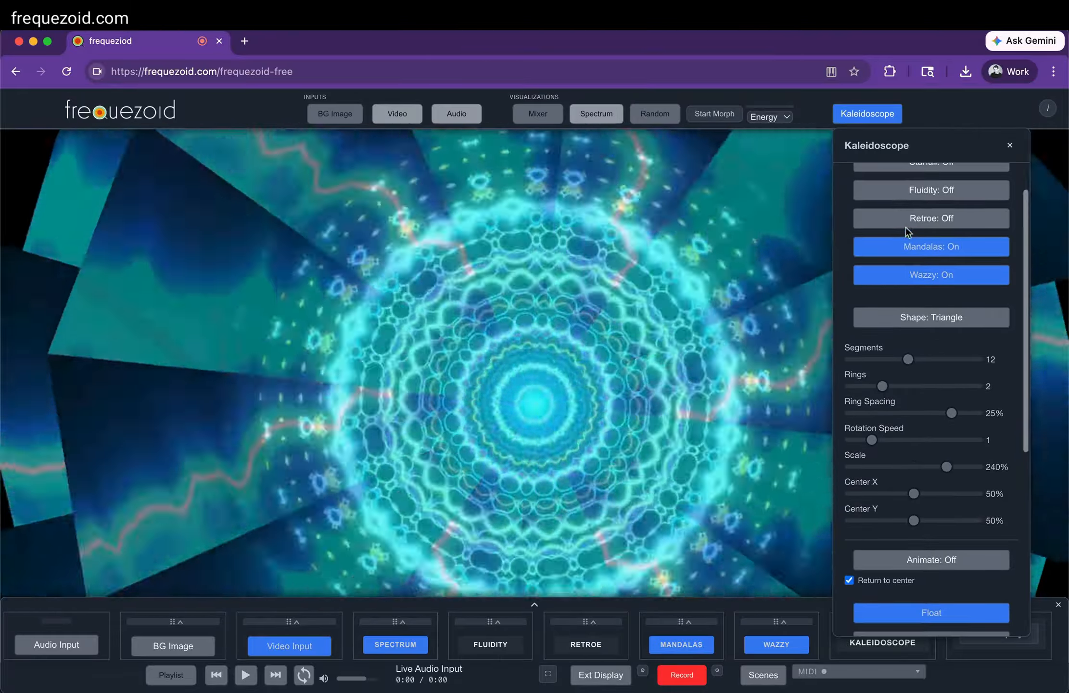
{"action": "left_click", "coordinate": [915, 279]}
{"action": "left_click", "coordinate": [915, 250]}
{"action": "scroll", "coordinate": [916, 253], "scroll_direction": "up", "scroll_amount": 3}
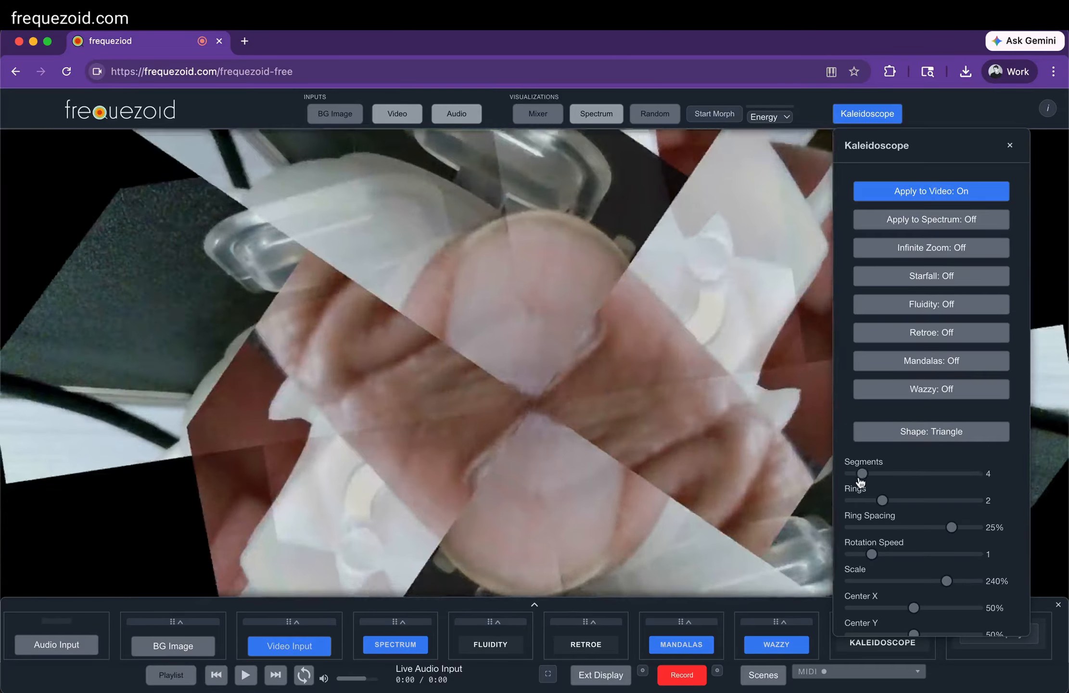
{"action": "left_click_drag", "start_coordinate": [860, 481], "coordinate": [848, 481]}
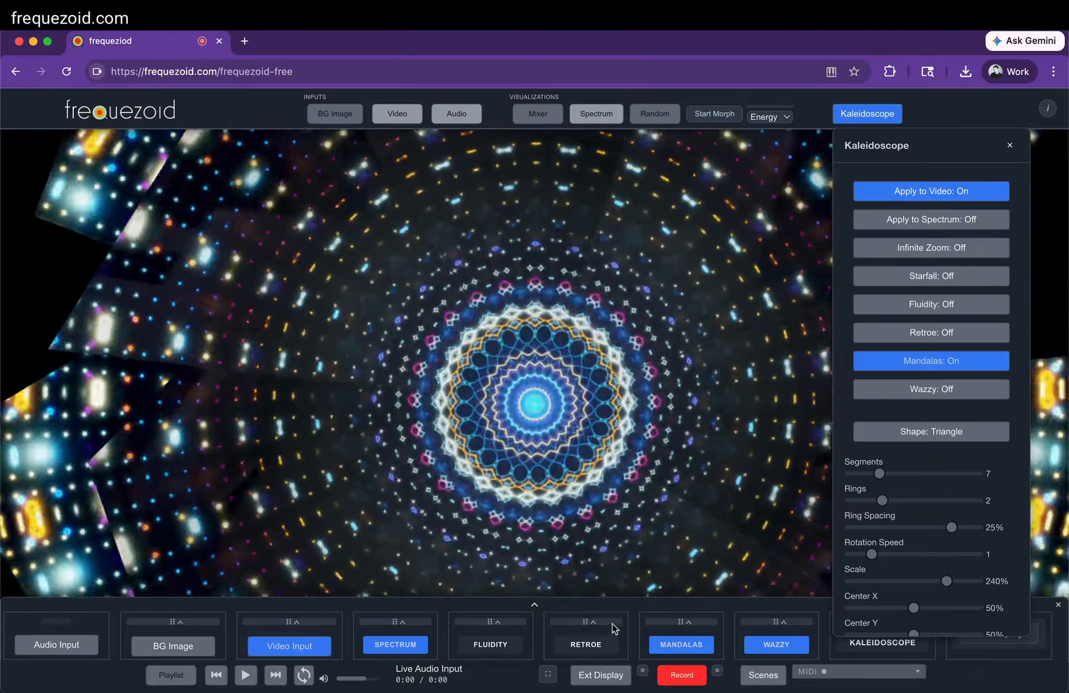
Expand the Mandalas channel, detach it as a floating panel over the canvas, and close the compact mixer
{"action": "left_click", "coordinate": [696, 622]}
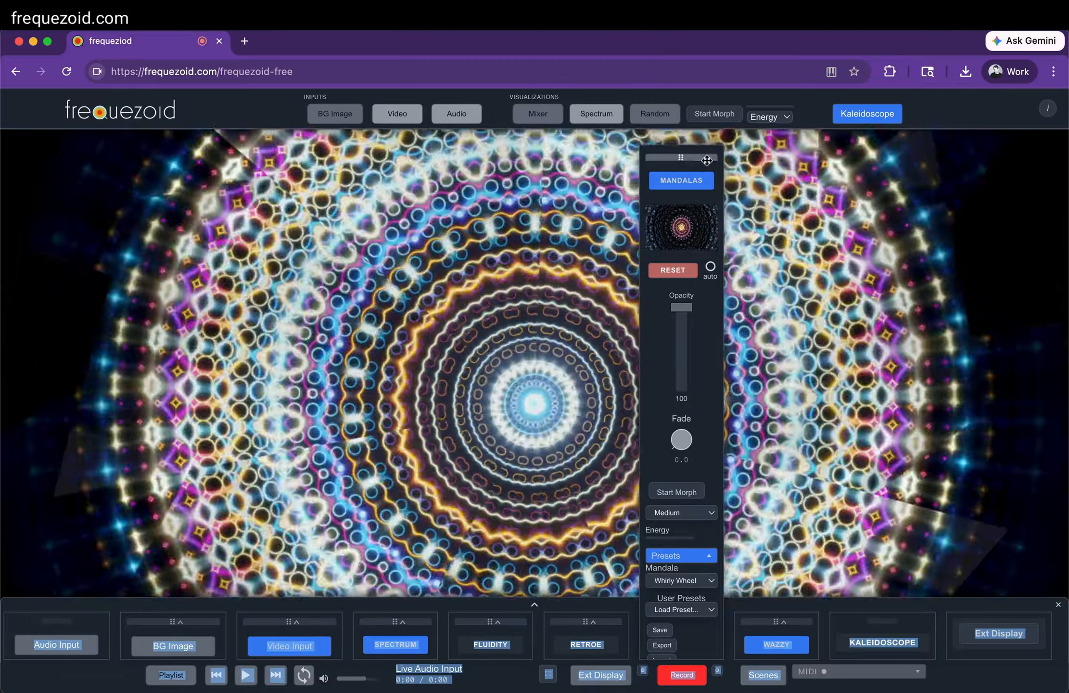
{"action": "left_click_drag", "start_coordinate": [713, 163], "coordinate": [834, 152]}
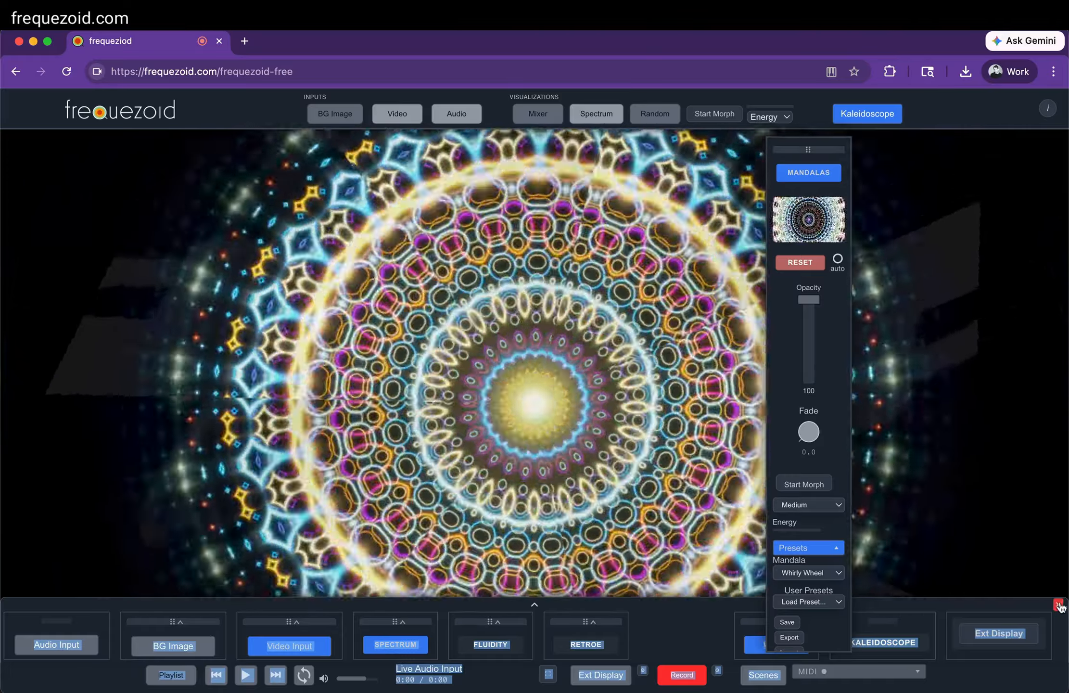
{"action": "left_click", "coordinate": [1059, 605]}
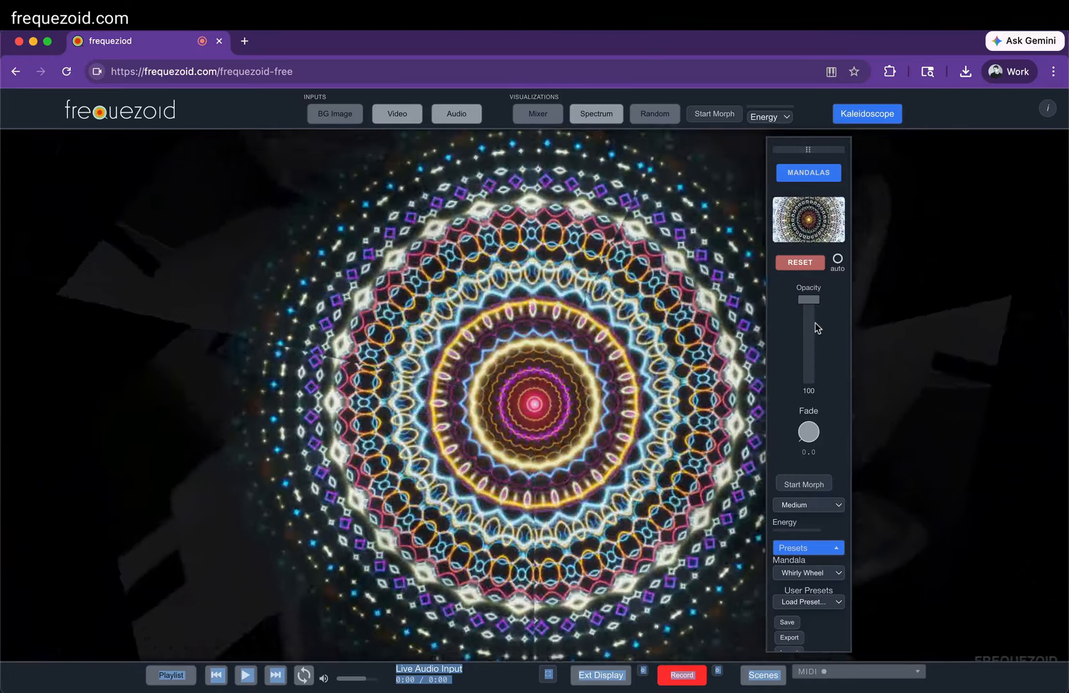
Set the Mandalas opacity to 33 with the Lace Sensor preset, and dismiss the floating Mandalas panel
{"action": "left_click_drag", "start_coordinate": [809, 300], "coordinate": [812, 361]}
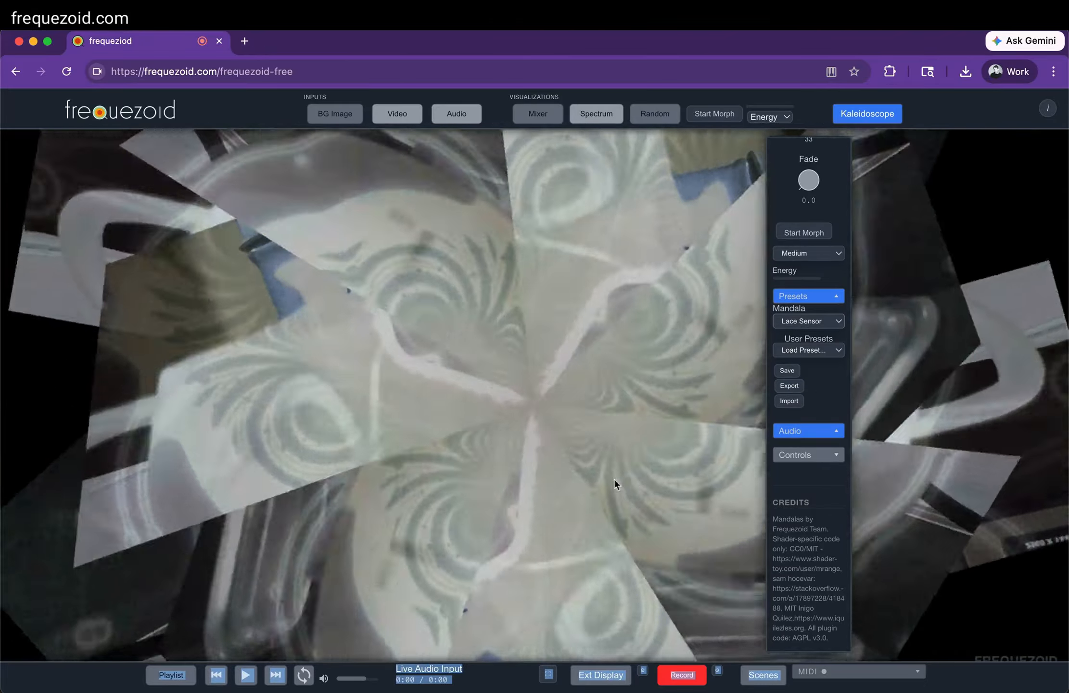
{"action": "left_click", "coordinate": [613, 479]}
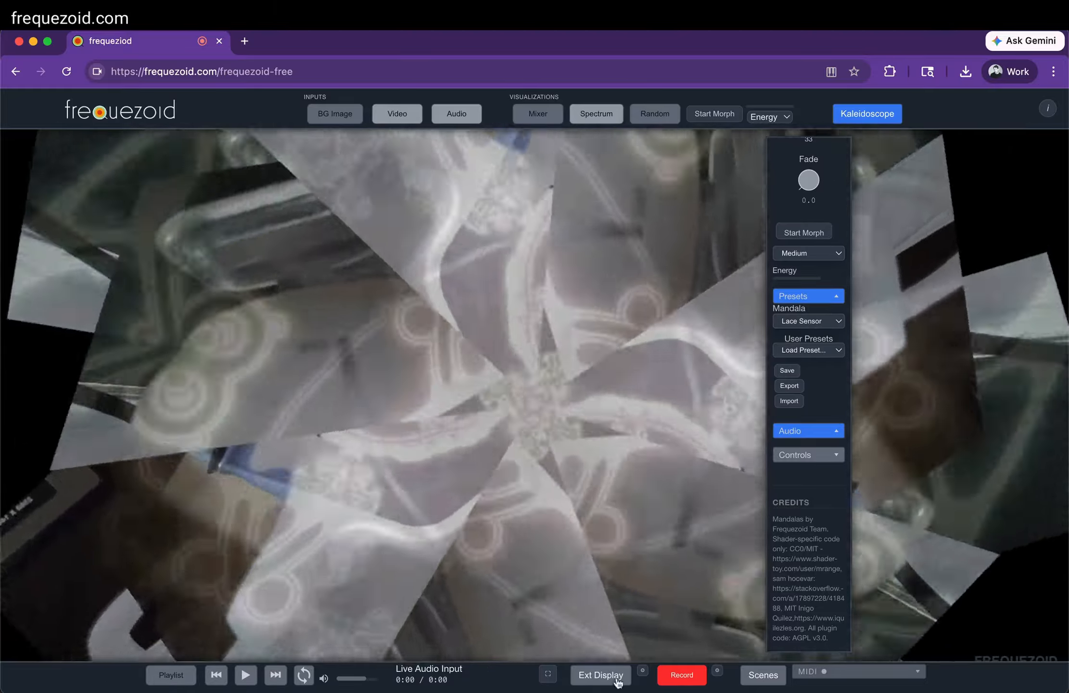
{"action": "scroll", "coordinate": [806, 208], "scroll_direction": "up", "scroll_amount": 5}
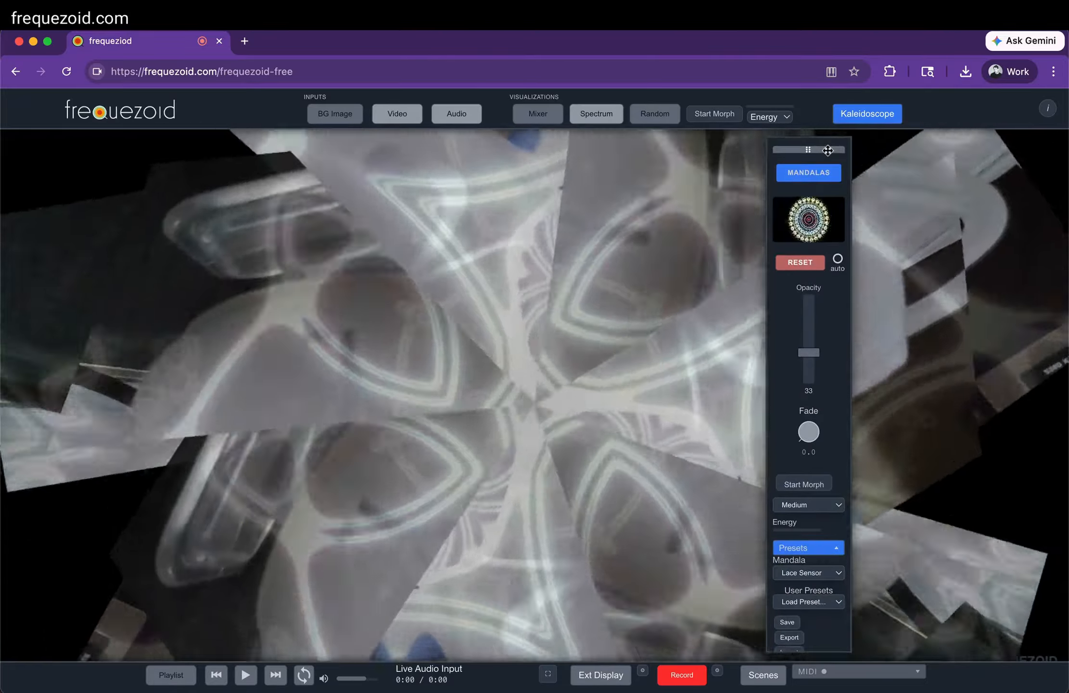
{"action": "left_click_drag", "start_coordinate": [827, 150], "coordinate": [535, 680]}
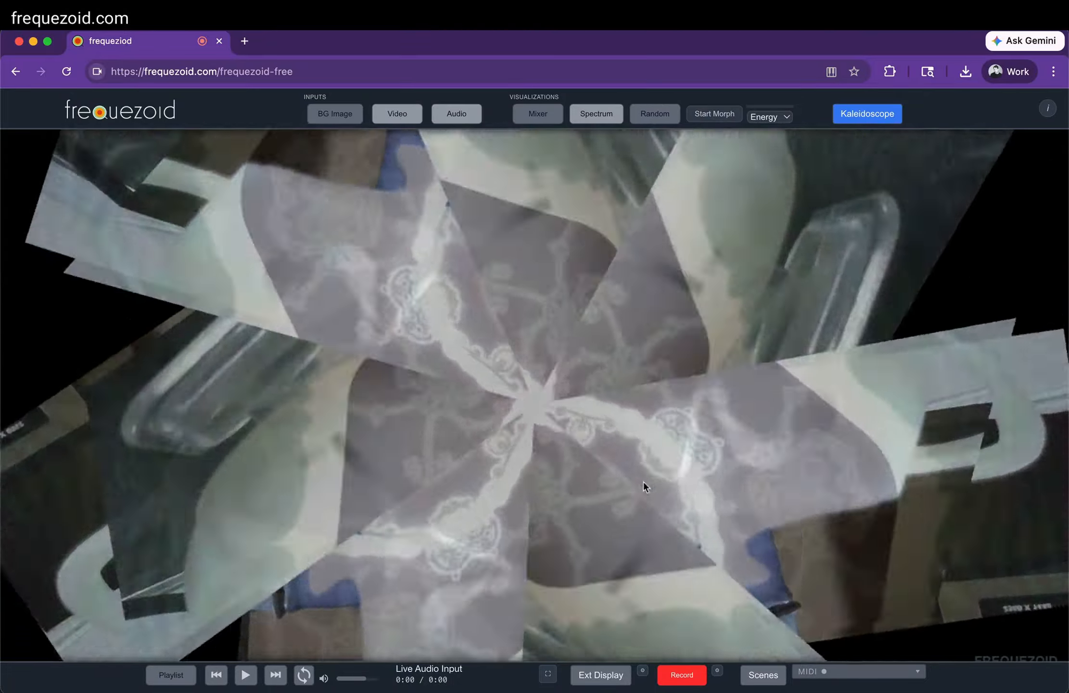
Open the full mixer, pop it out into its own window, and close the in-page mixer
{"action": "key", "text": "m"}
{"action": "key", "text": "m"}
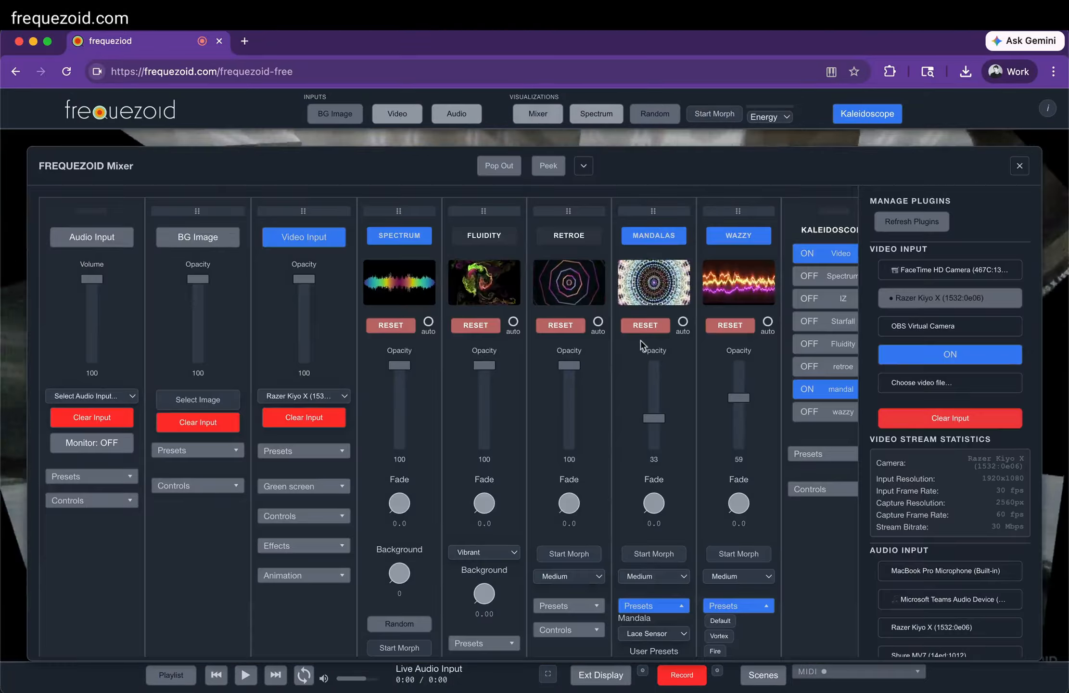
{"action": "left_click", "coordinate": [507, 170]}
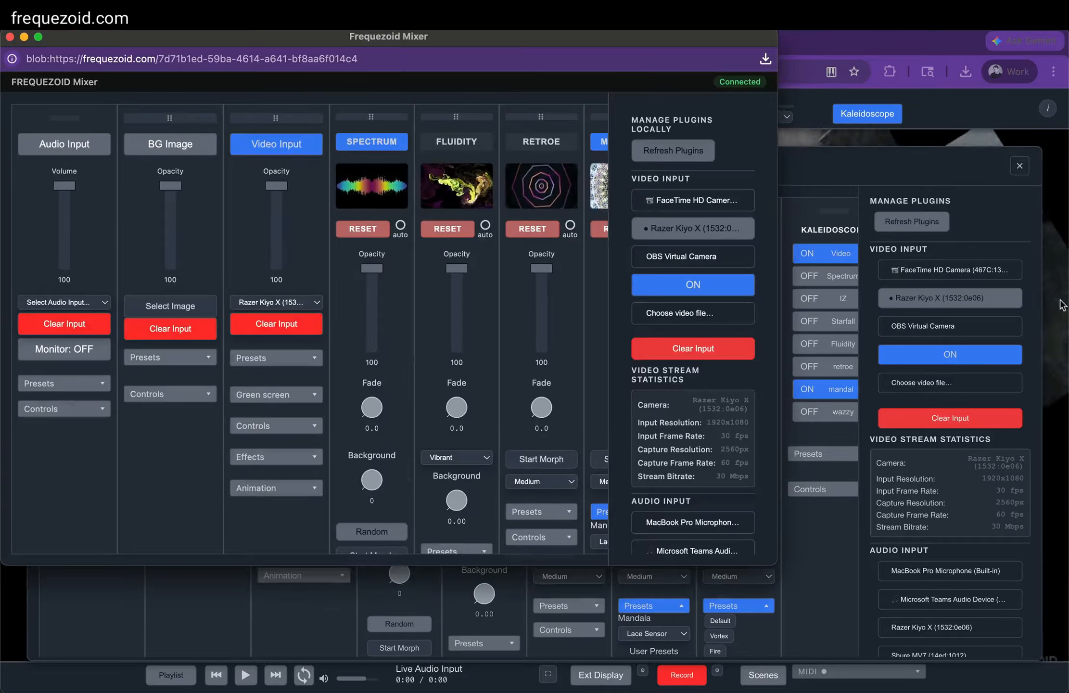
{"action": "left_click", "coordinate": [1020, 167]}
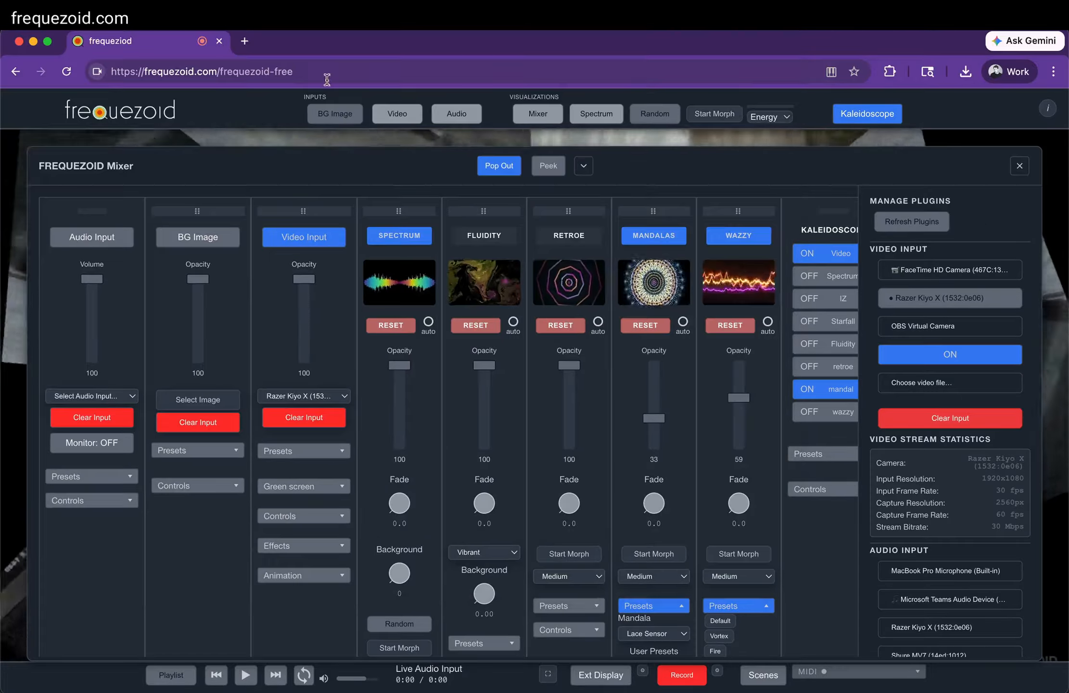
{"action": "left_click", "coordinate": [1020, 166]}
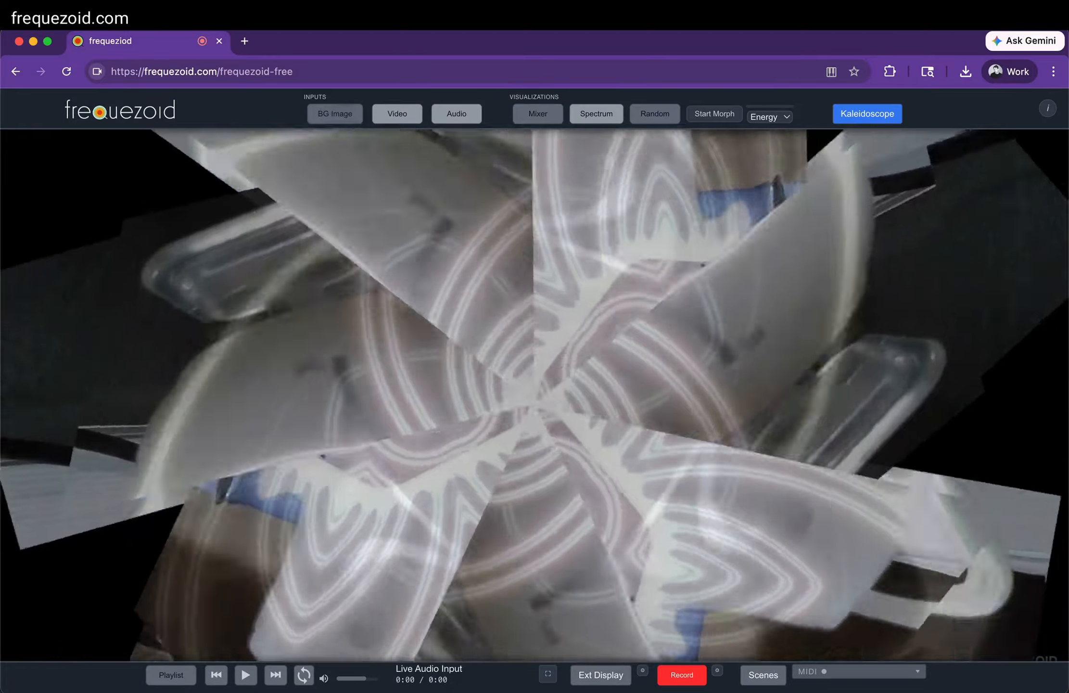
Bring the popped-out Frequezoid Mixer window to the front, move it over the middle of the canvas, and return to the main window
{"action": "left_click", "coordinate": [370, 22]}
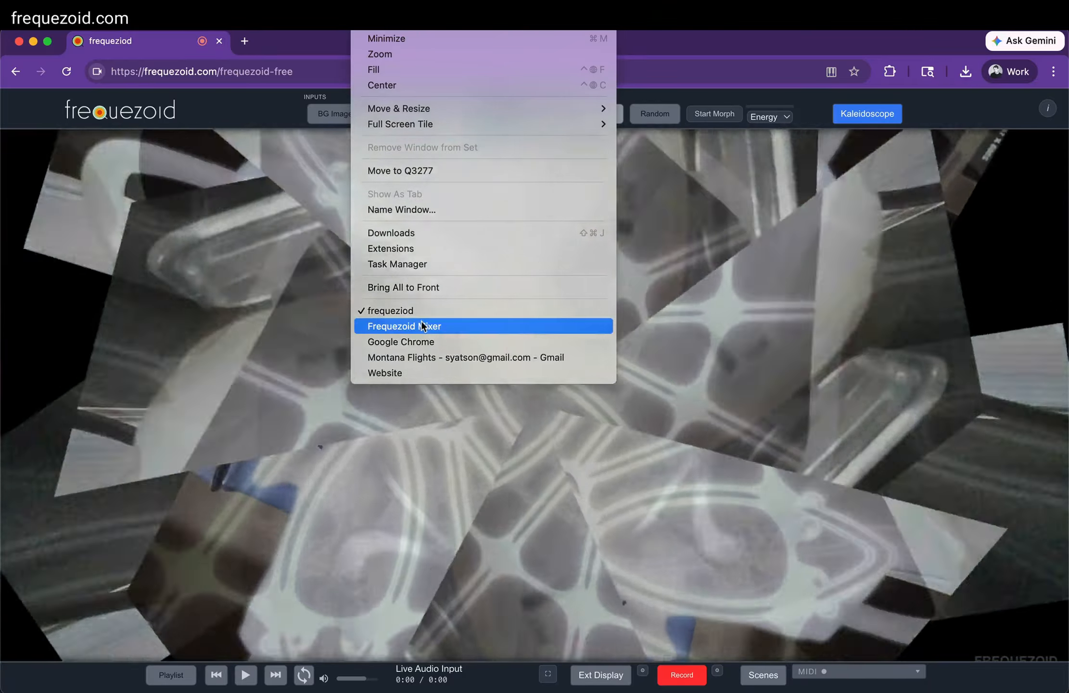
{"action": "left_click", "coordinate": [422, 326]}
{"action": "left_click_drag", "start_coordinate": [490, 41], "coordinate": [655, 118]}
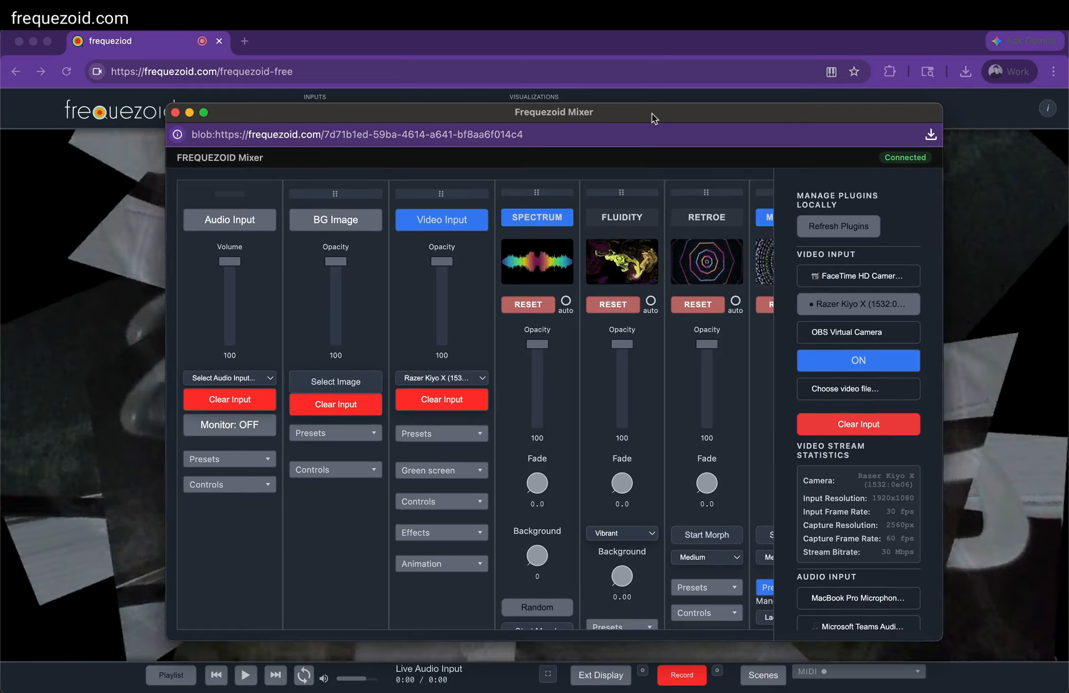
{"action": "left_click", "coordinate": [591, 46]}
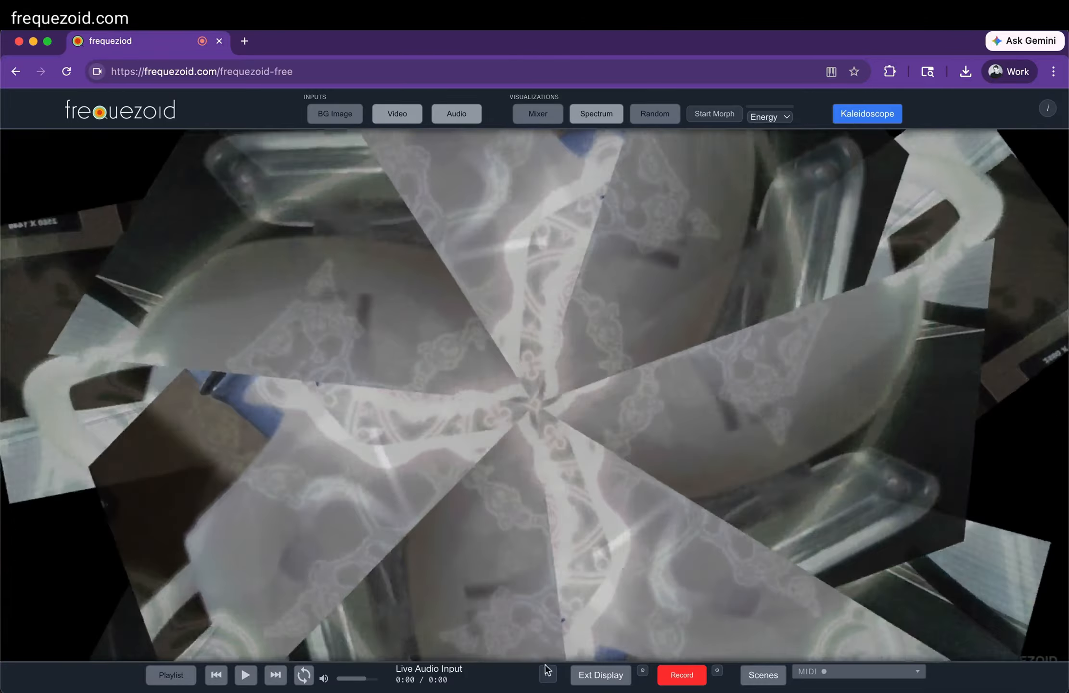
View the visualization in full screen with its playback and preset controls, and exit full screen
{"action": "left_click", "coordinate": [546, 671]}
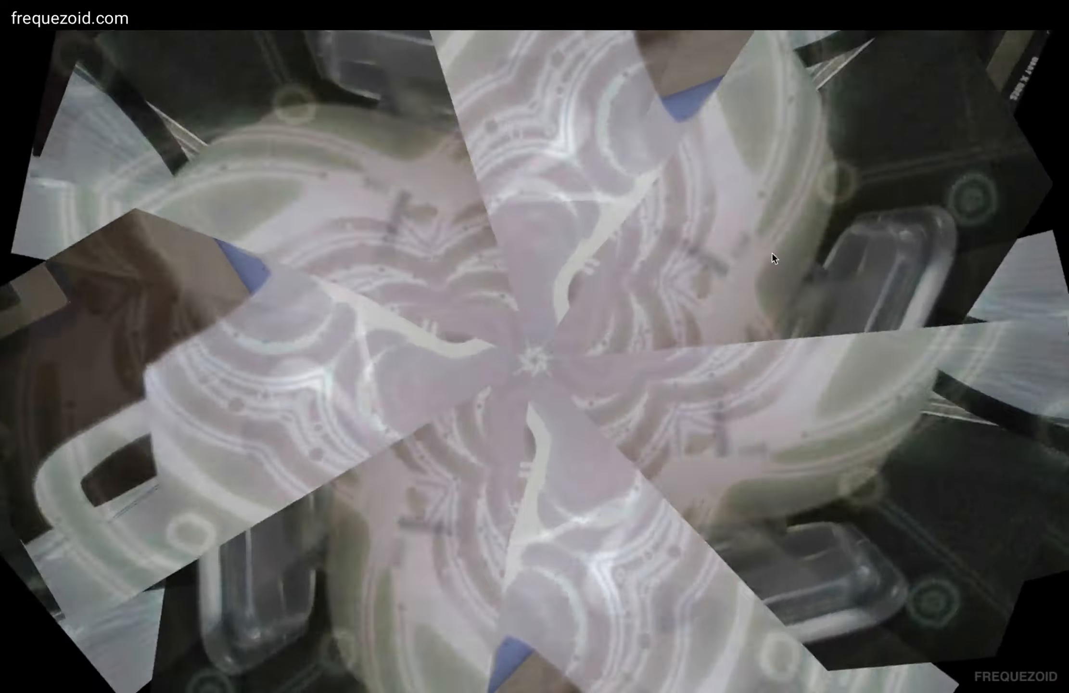
{"action": "mouse_move", "coordinate": [667, 178]}
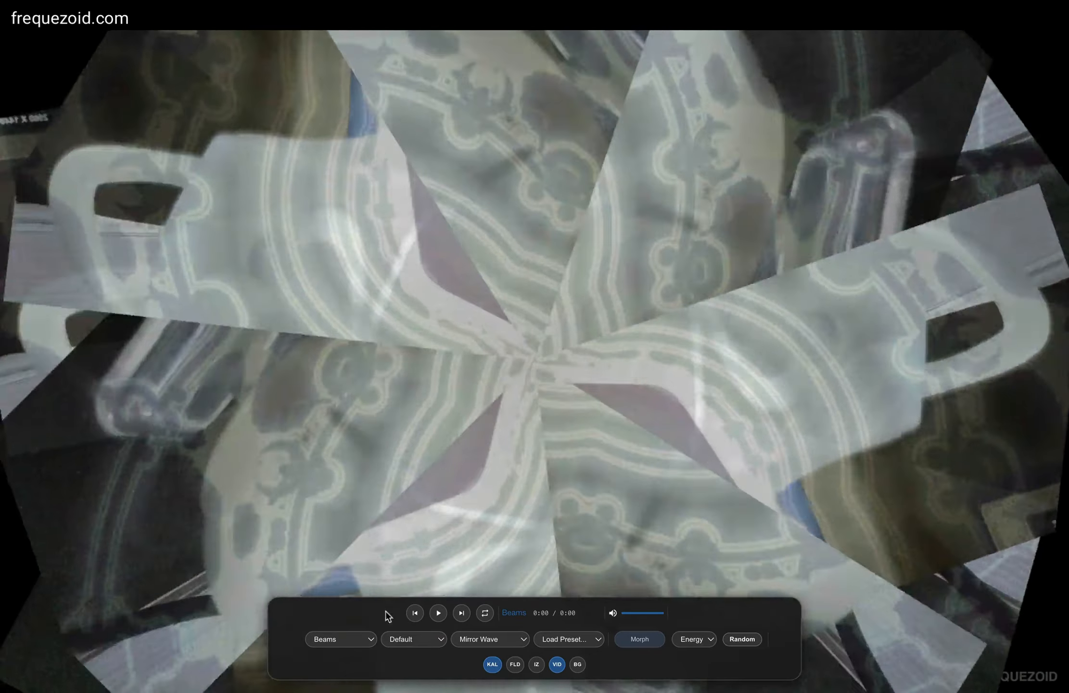
{"action": "key", "text": "Escape"}
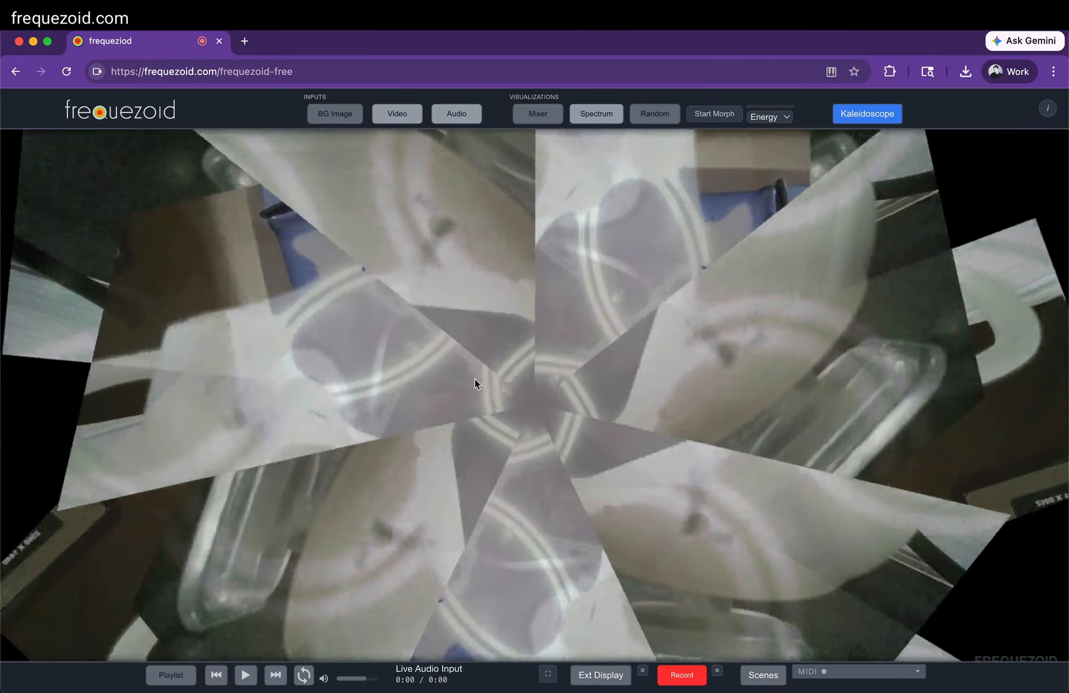